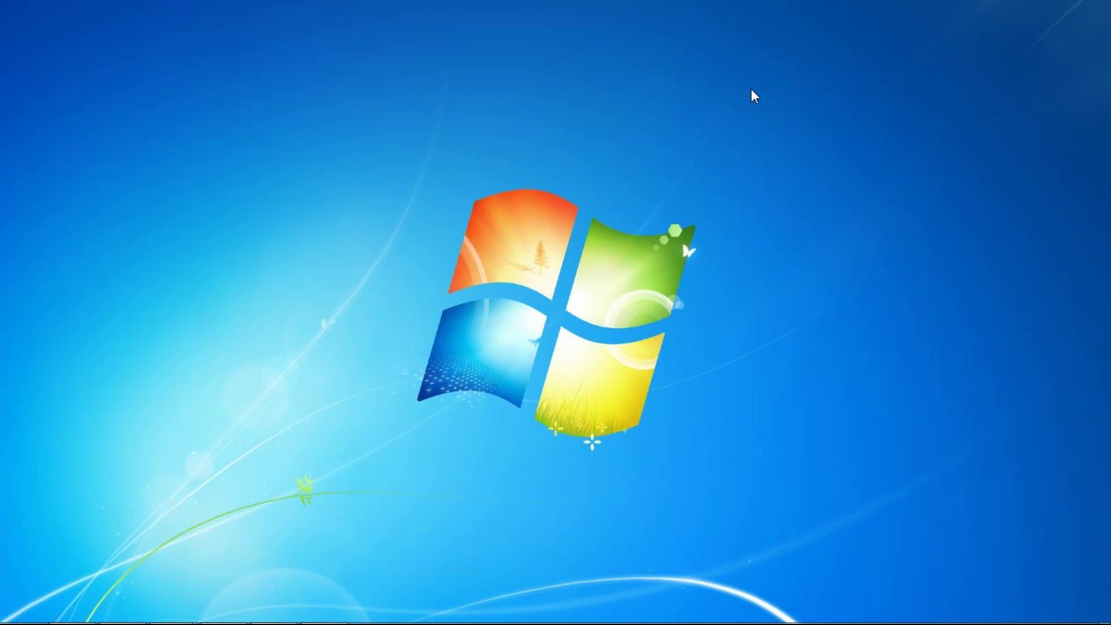
- Open a new journal voucher and start a new debit account named 'Expenses'
mouse_move(340, 623)
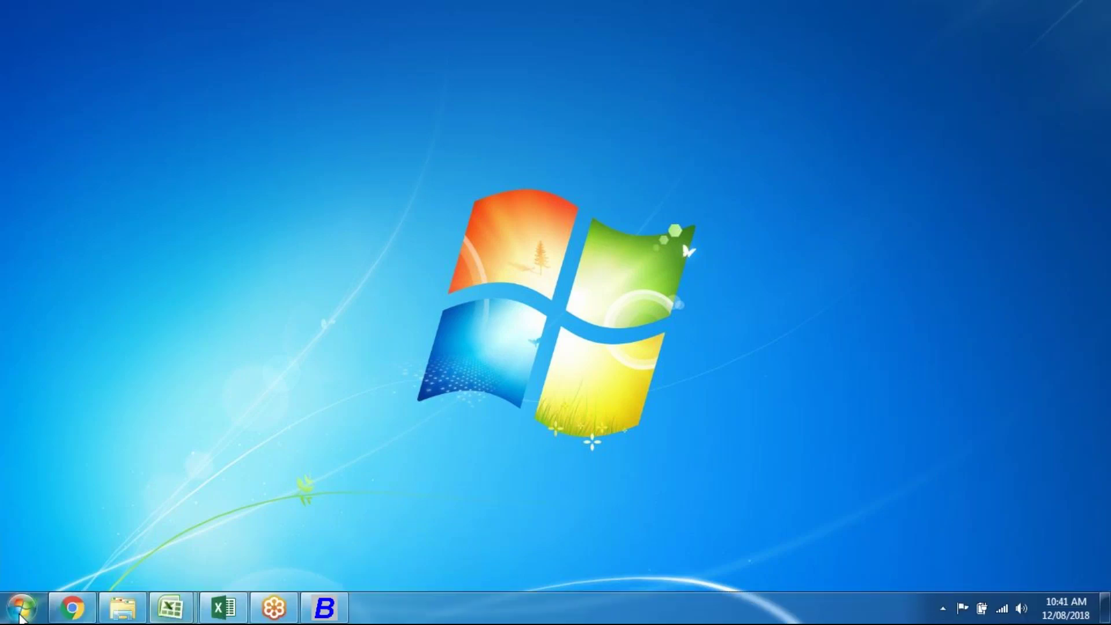
click(324, 608)
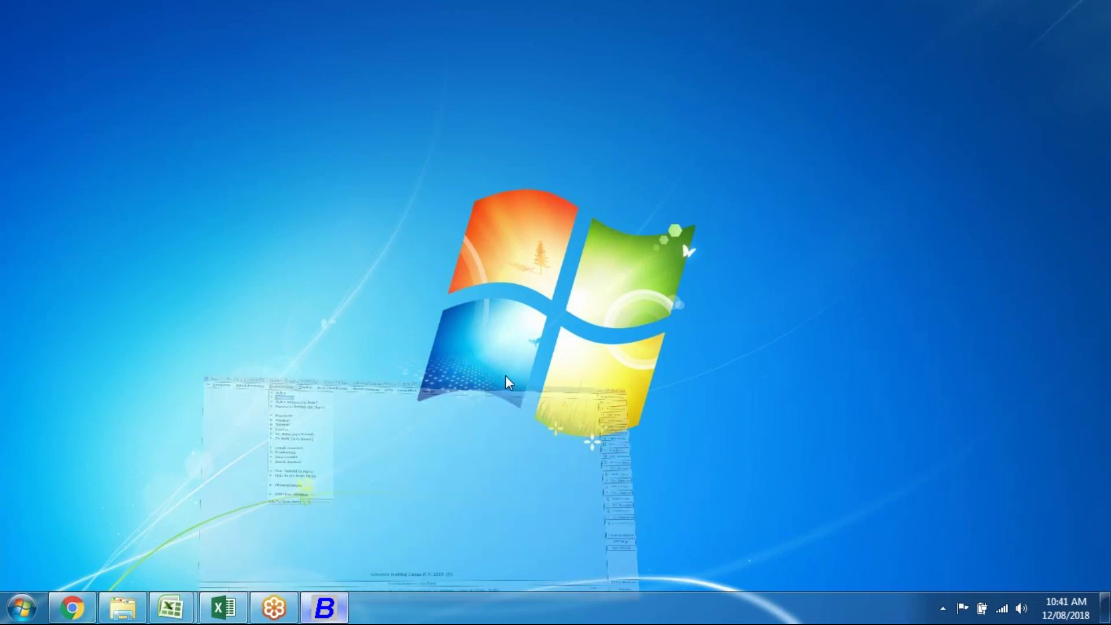
key(Down)
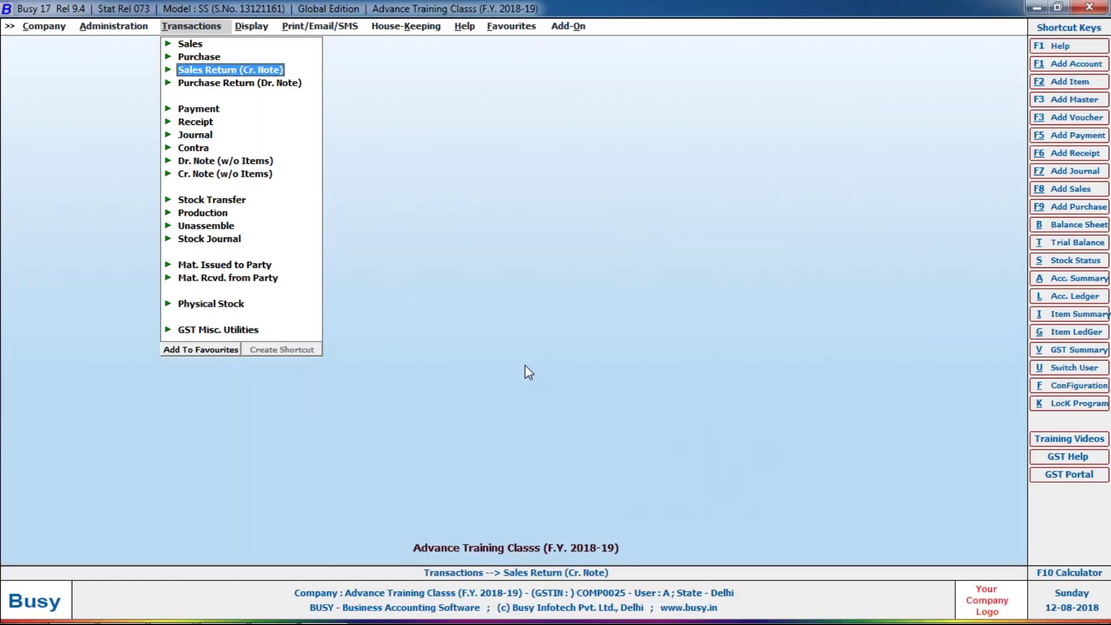
key(Down)
key(Down)
key(Down)
key(Down)
key(Return)
key(Return)
key(Return)
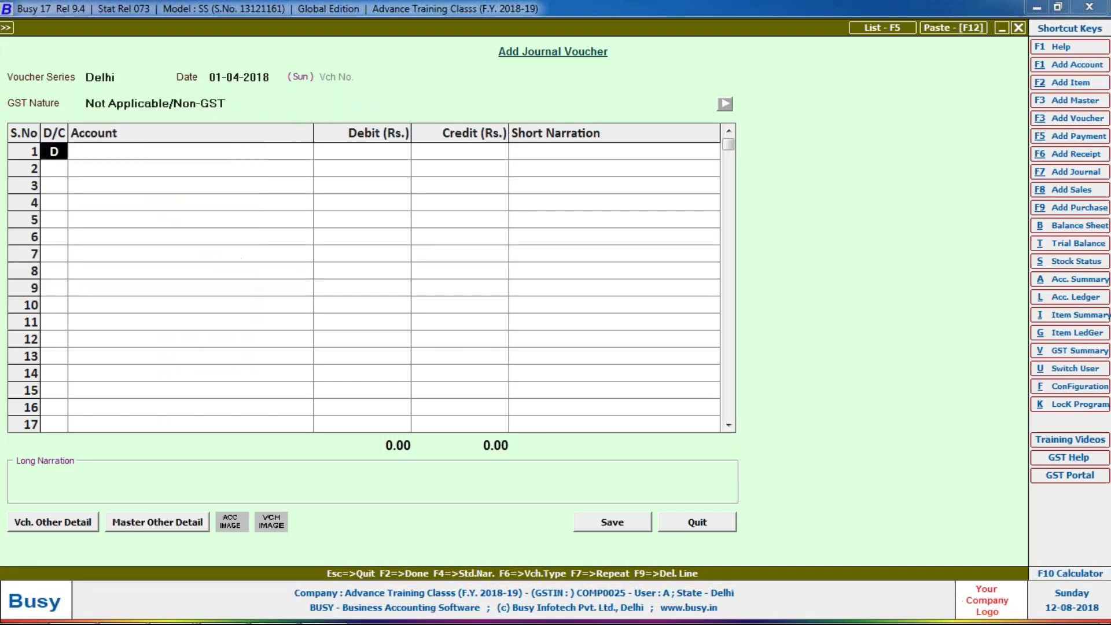
key(alt+F1)
text(expenses)
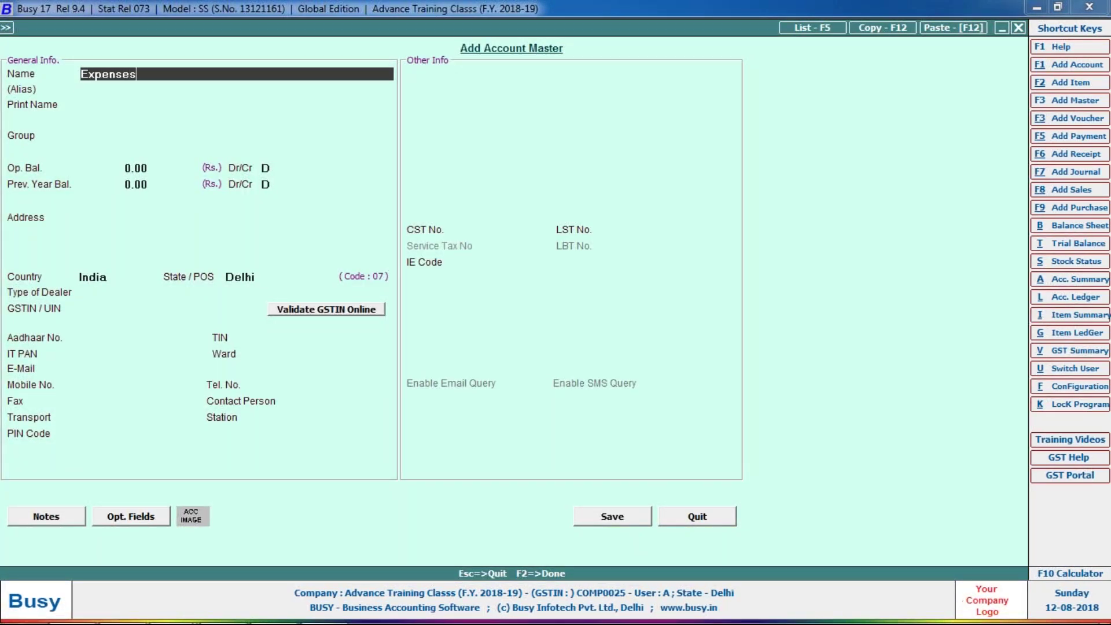
- Save the Expenses account under Expenses (Indirect/Admn.) with GST 18%, HSN 9607, Input Goods ITC, compulsory reverse charge
key(Return)
key(Return)
key(Return)
text(ex)
key(Down)
key(Return)
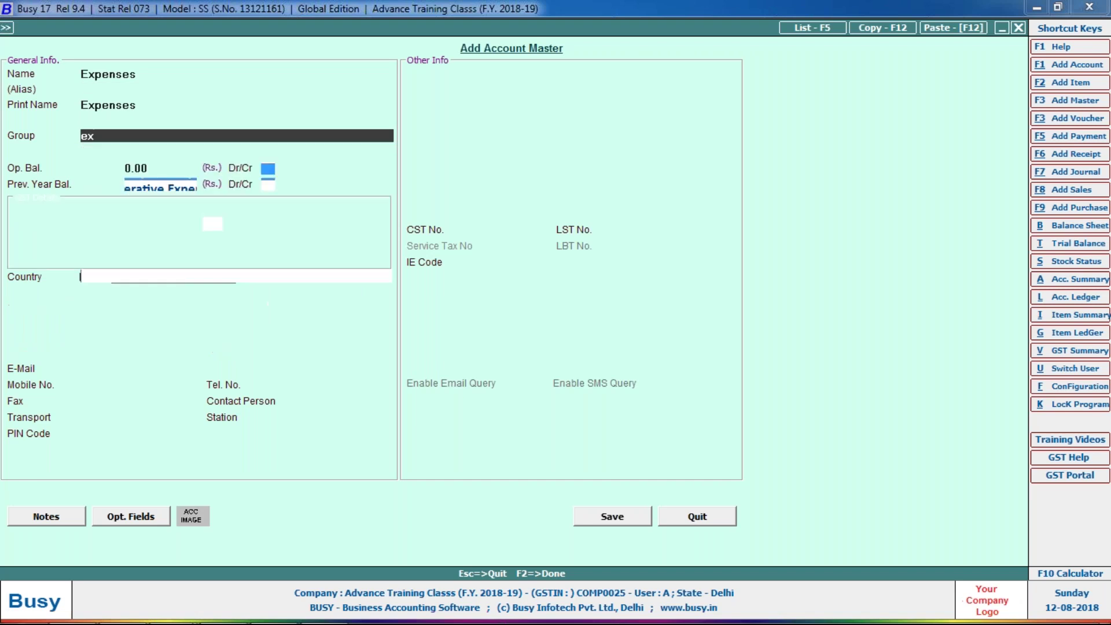
key(Return)
key(Return)
key(Return)
key(Return)
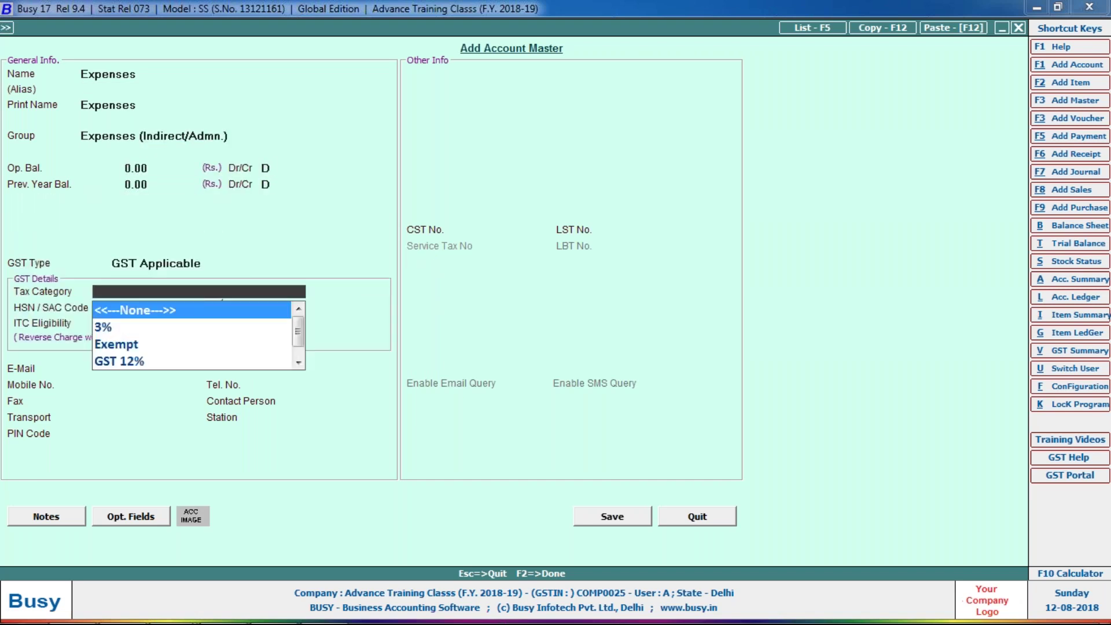
text(18)
key(Return)
text(9607)
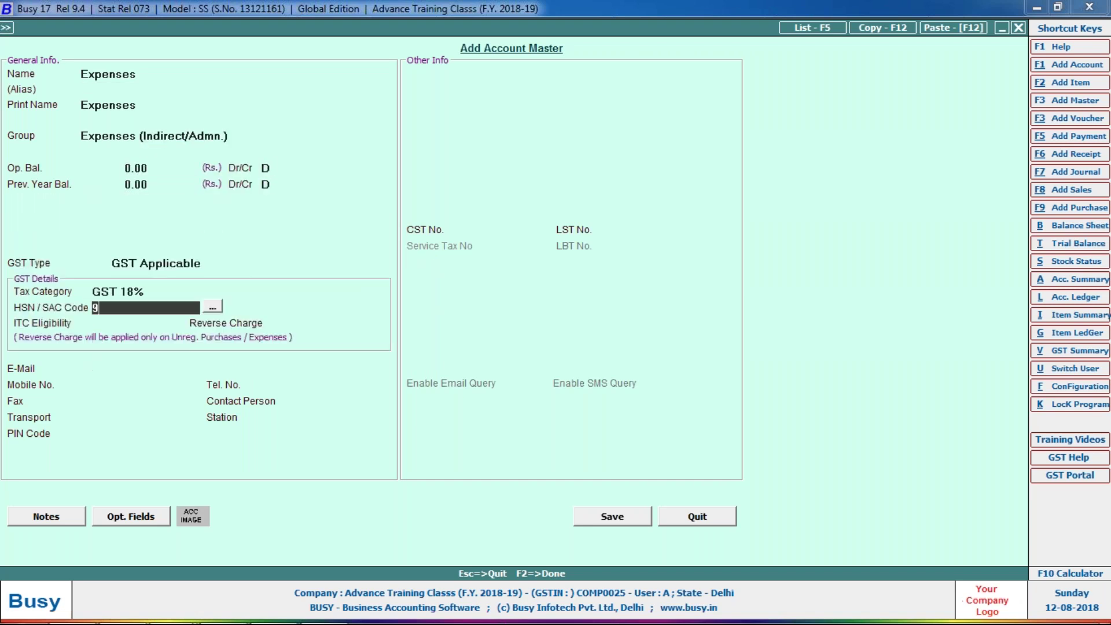
key(Return)
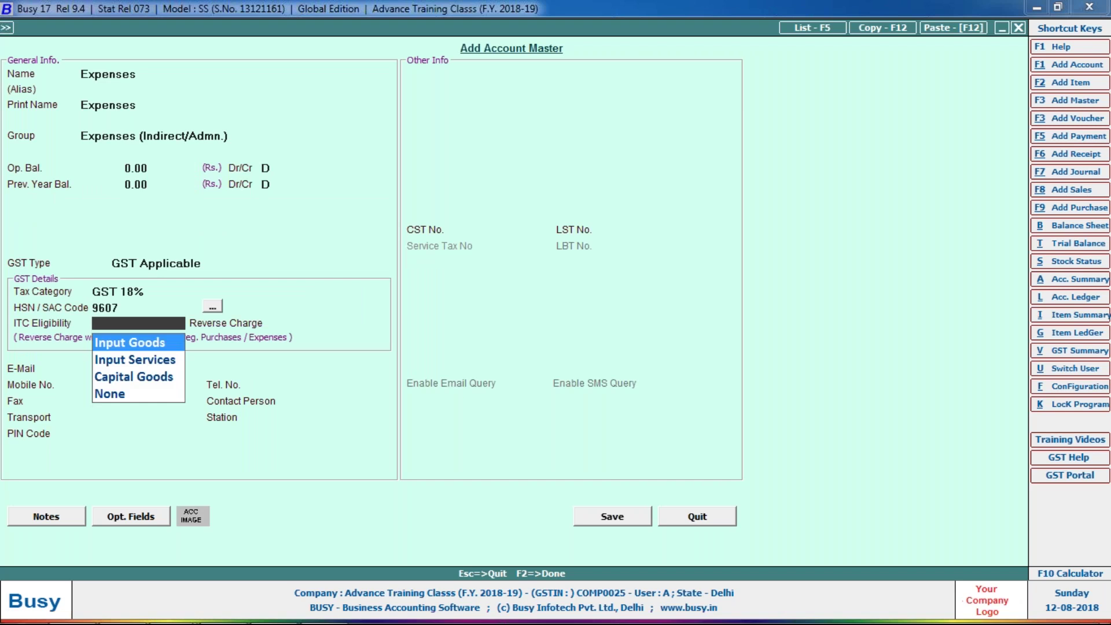
key(Return)
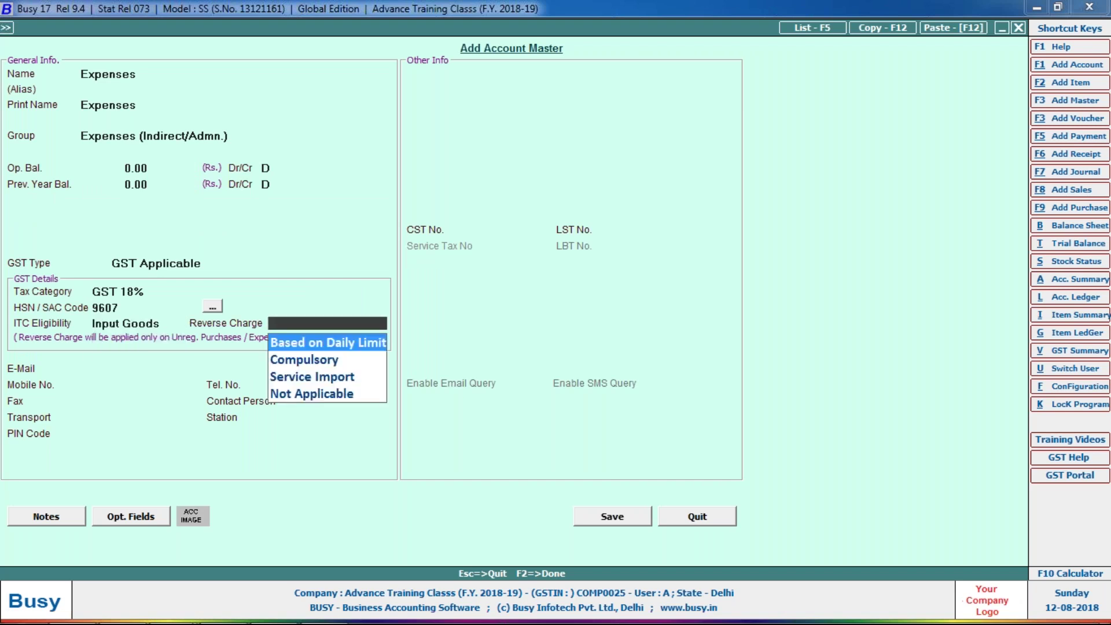
key(Down)
key(Return)
key(F2)
- Debit the Expenses account 10,000 on row 1 and begin a new credit account
text(10000)
key(Return)
key(Return)
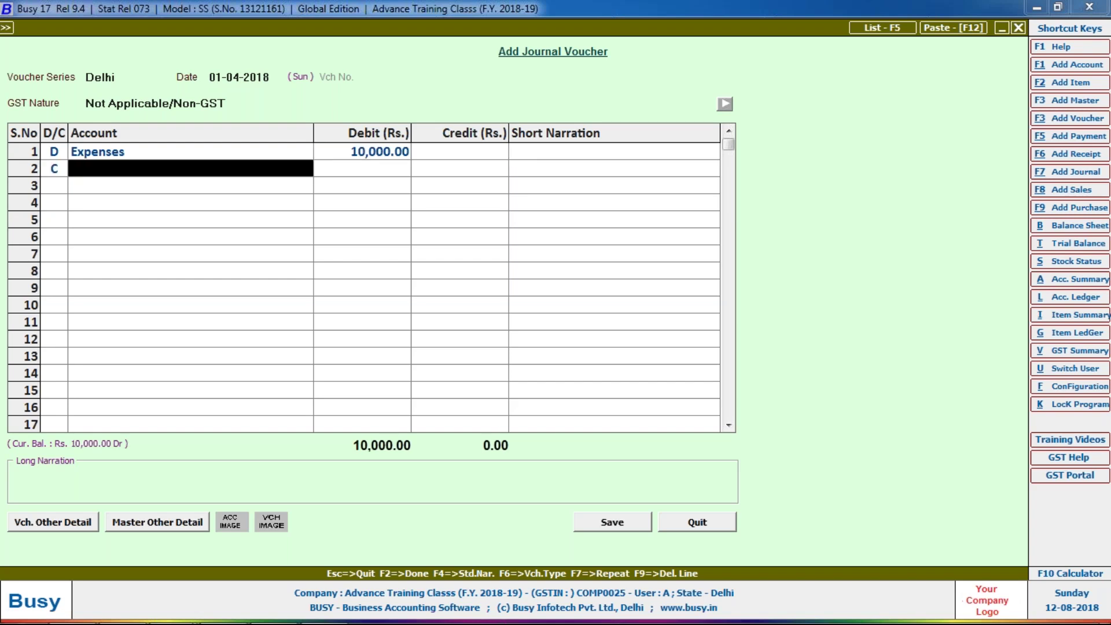
key(F3)
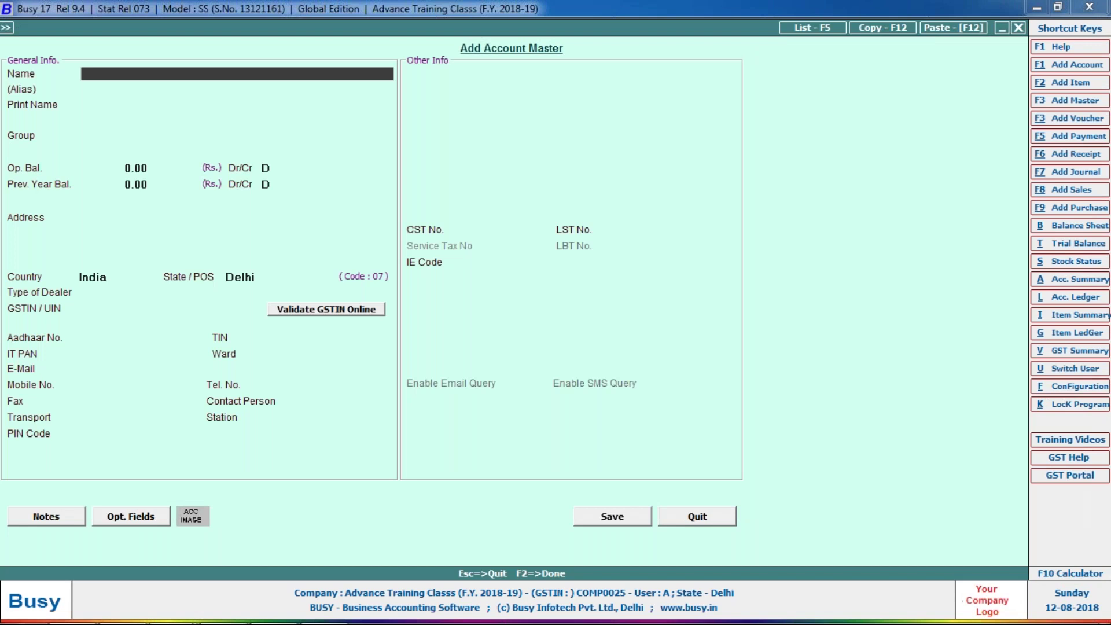
- Name the new credit account 'Party Name' and place it under Sundry Creditors
text(pAR)
key(BackSpace)
key(BackSpace)
key(BackSpace)
key(Return)
key(Return)
text(Party Name)
key(Return)
key(Return)
key(Return)
text(sun)
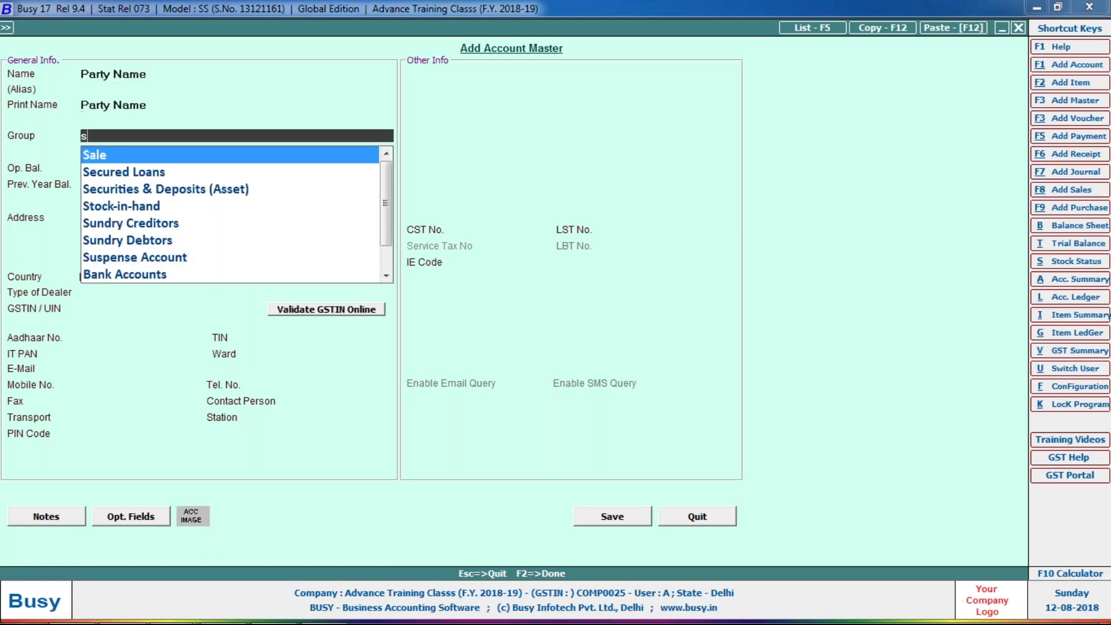
key(Return)
key(Return)
key(Return)
key(Return)
key(Return)
key(Return)
key(Return)
key(Return)
key(Return)
key(Return)
key(Return)
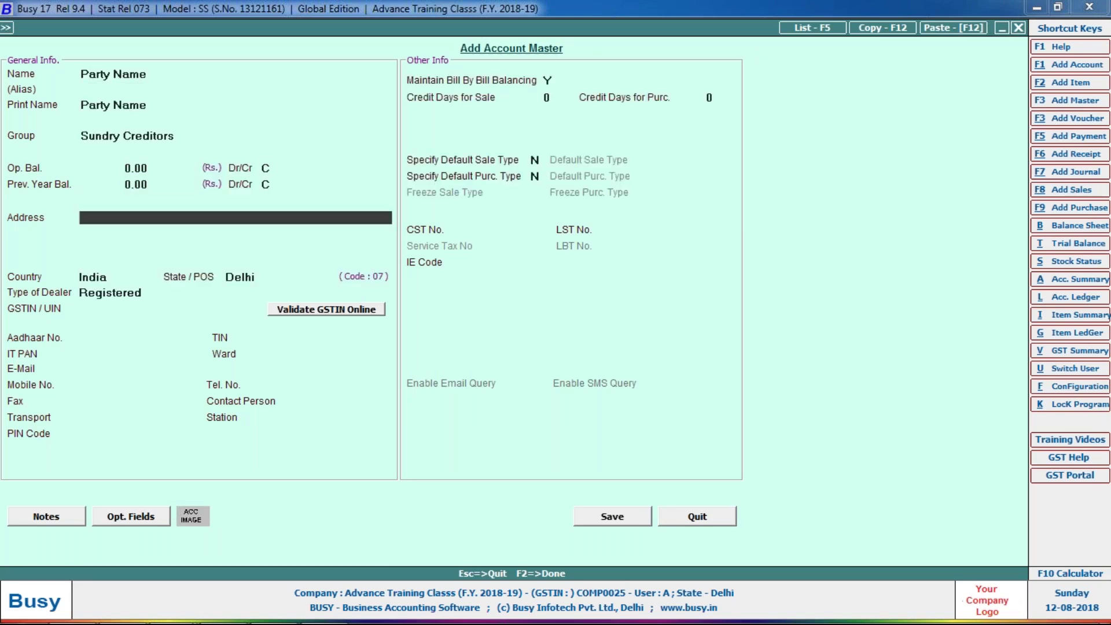
- Enter the supplier's GSTIN and set Bill By Bill balancing to N
key(Return)
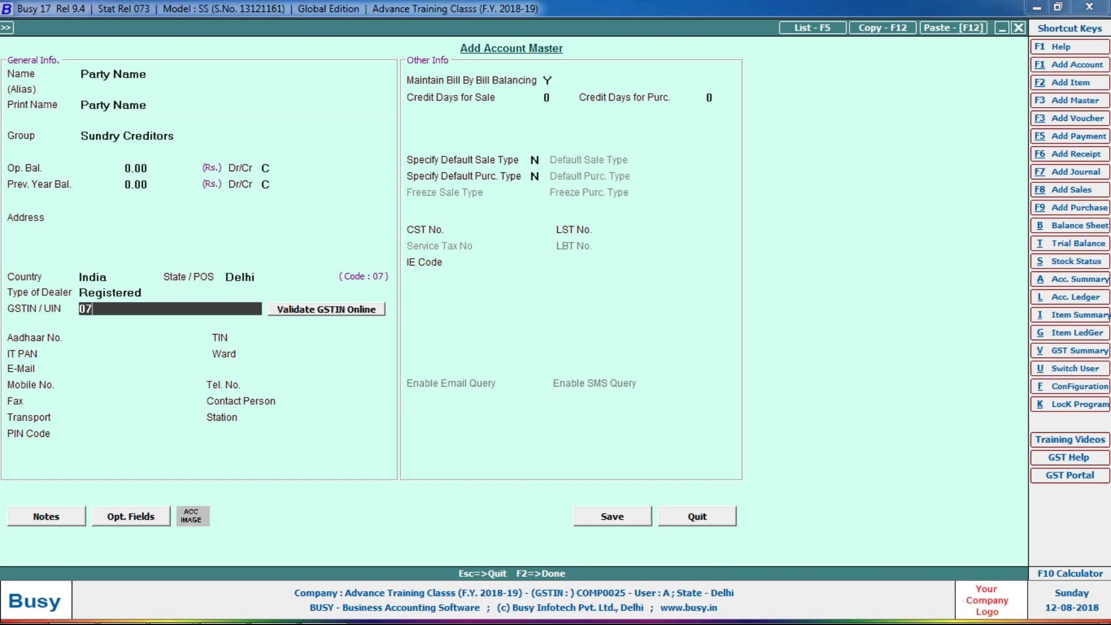
key(Return)
key(Return)
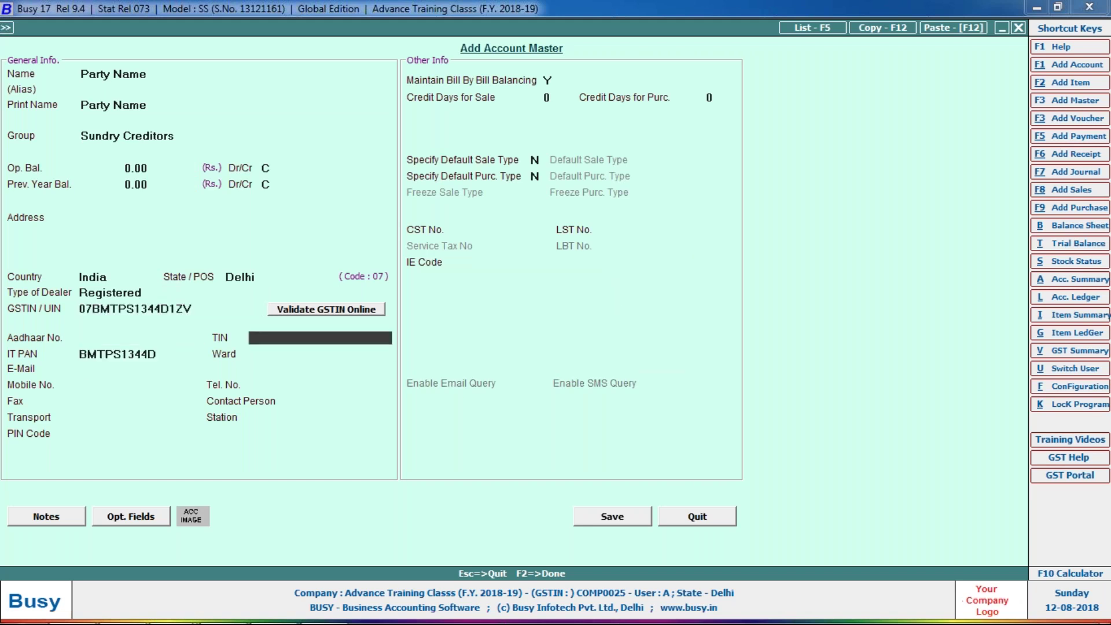
key(Return)
key(Return)
key(Return)
key(Return)
key(Return)
key(Return)
key(Return)
key(Return)
key(Return)
key(Return)
key(Return)
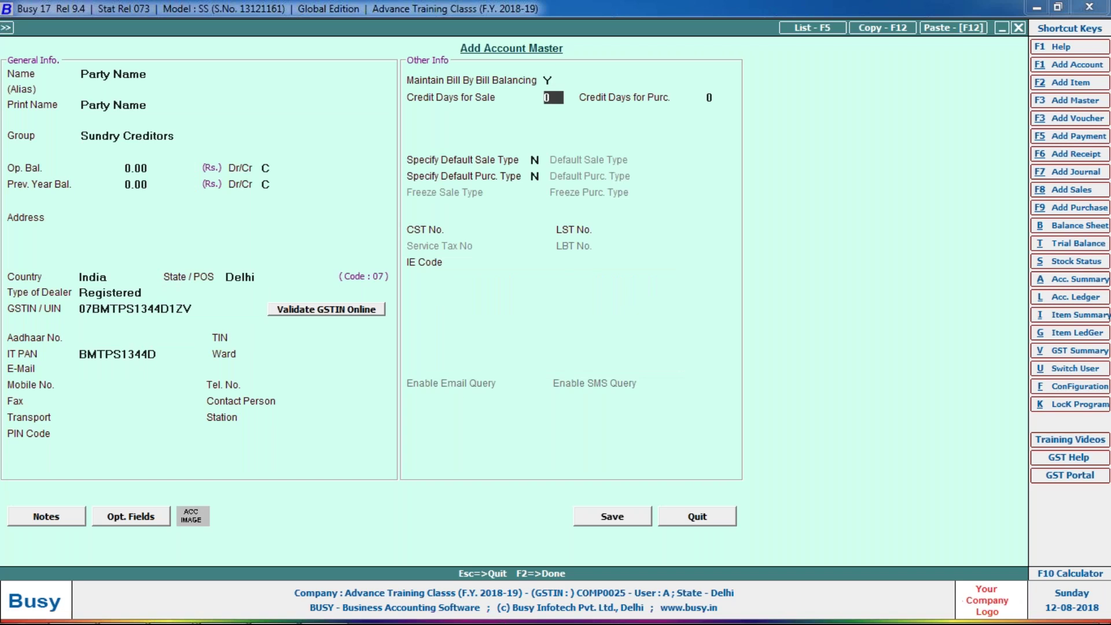
key(Up)
text(N)
key(Return)
key(Return)
key(Return)
- Save Party Name and insert a new debit row above it in the journal
key(Return)
key(Return)
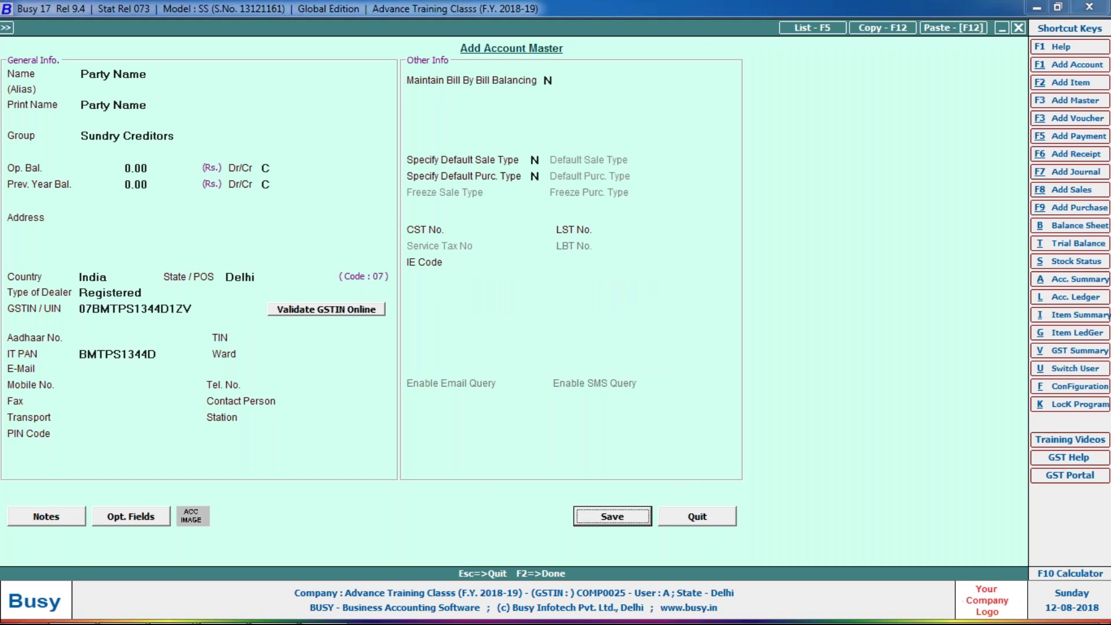
key(Return)
key(Return)
key(Left)
key(Left)
key(Left)
key(Up)
key(Insert)
text(D)
- Debit CGST Input 900 on row 2
key(Return)
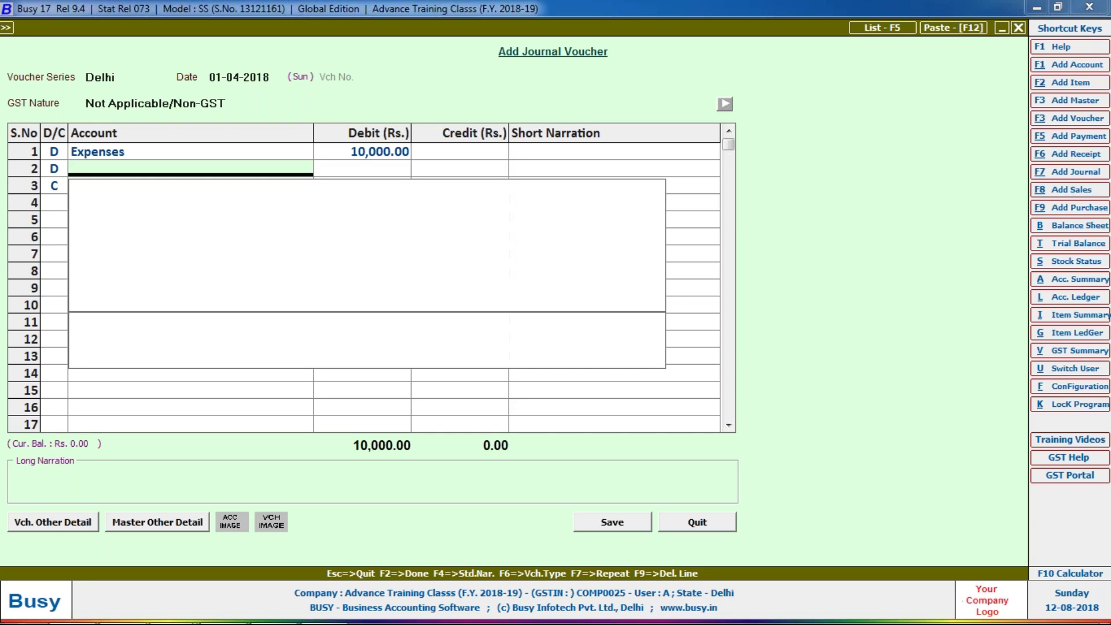
text(input)
key(Down)
key(Down)
key(Down)
key(Return)
text(0)
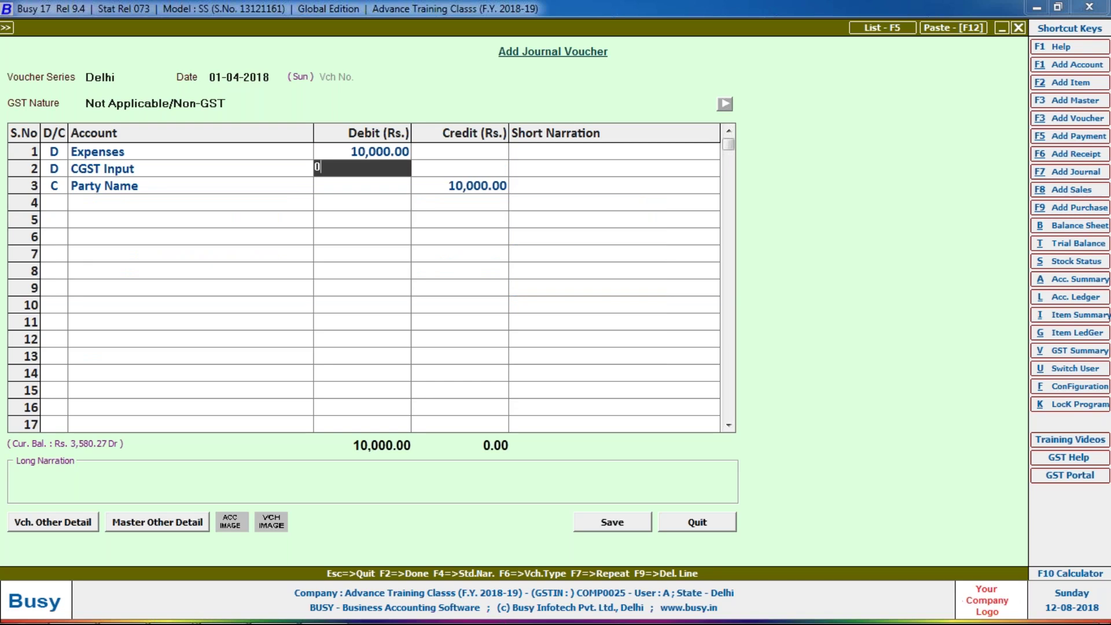
text(900)
key(Return)
- Add a row 3 debit of 900 to SGST Input, balancing Party Name at 11,800
key(Return)
text(D)
key(Return)
text(sgst)
key(Down)
key(Return)
text(900)
key(Return)
key(Return)
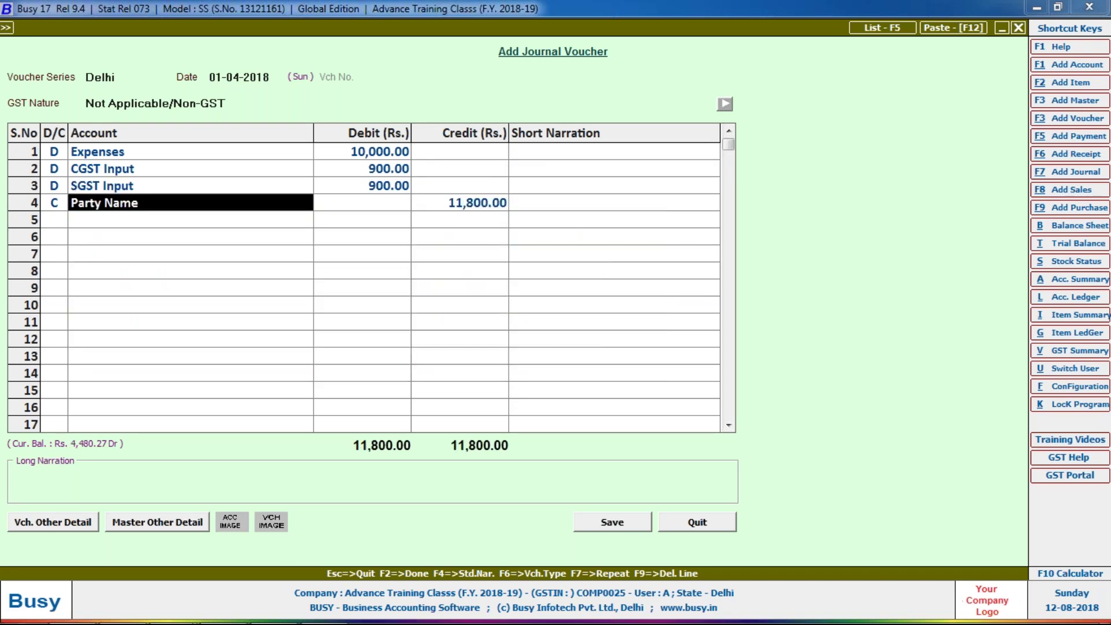
key(Return)
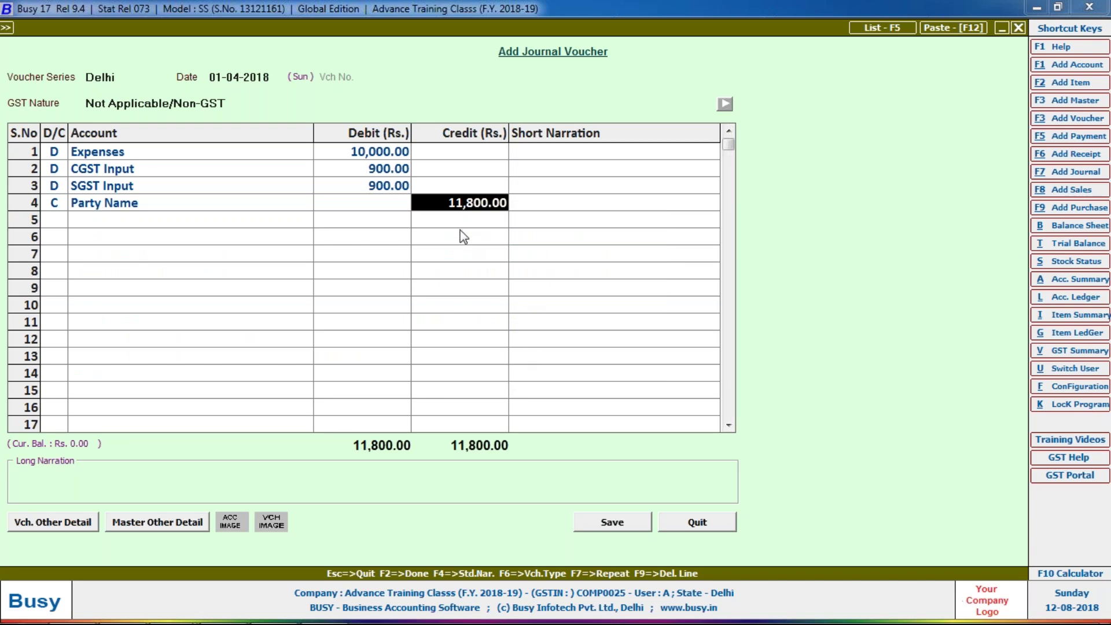
- Save the 11,800 journal voucher and reopen it from the voucher list for modification
click(619, 522)
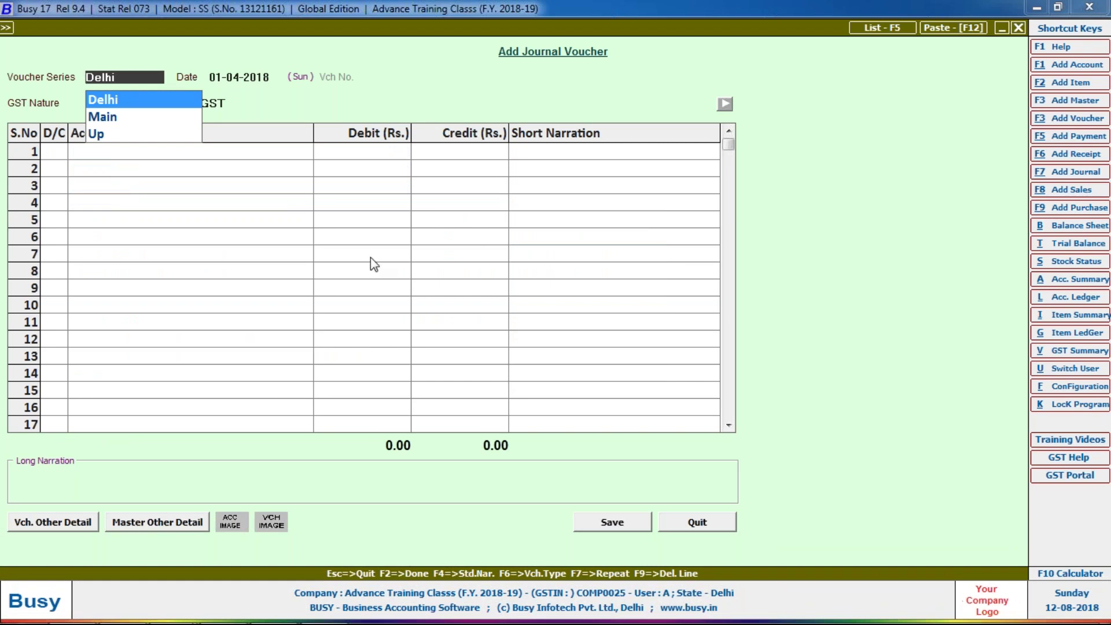
key(F5)
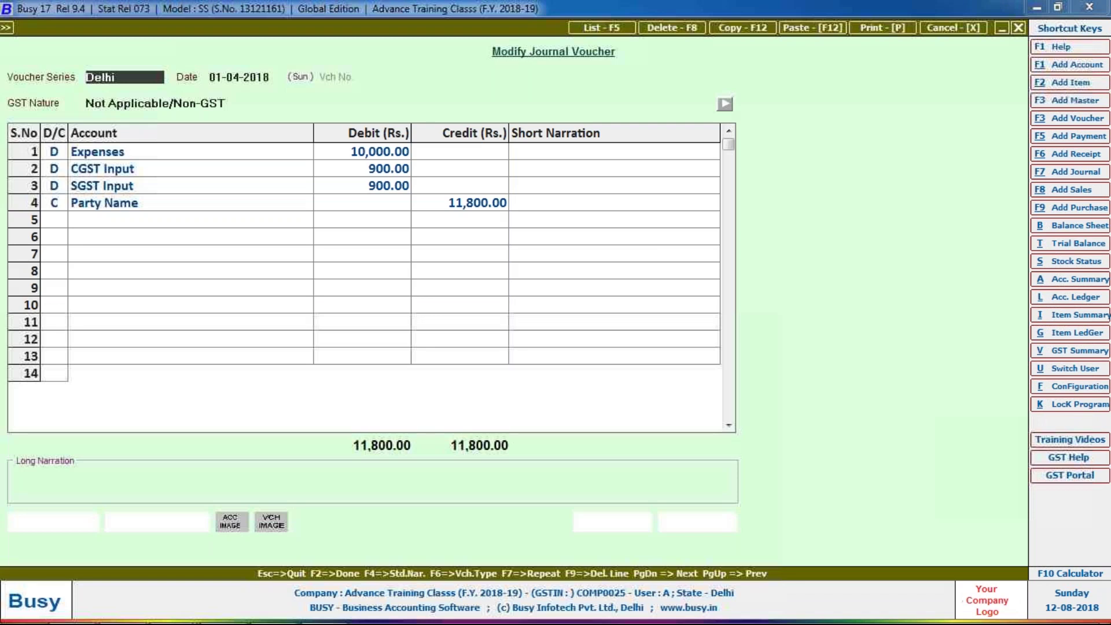
key(Return)
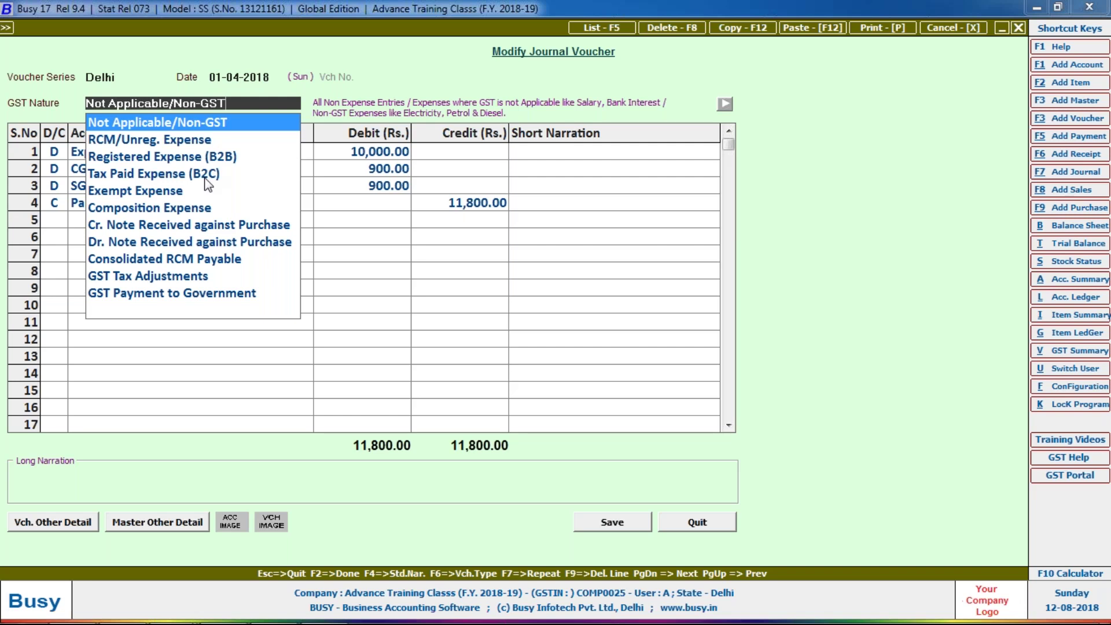
- Quit the journal voucher list and start a new purchase voucher
key(Escape)
key(Escape)
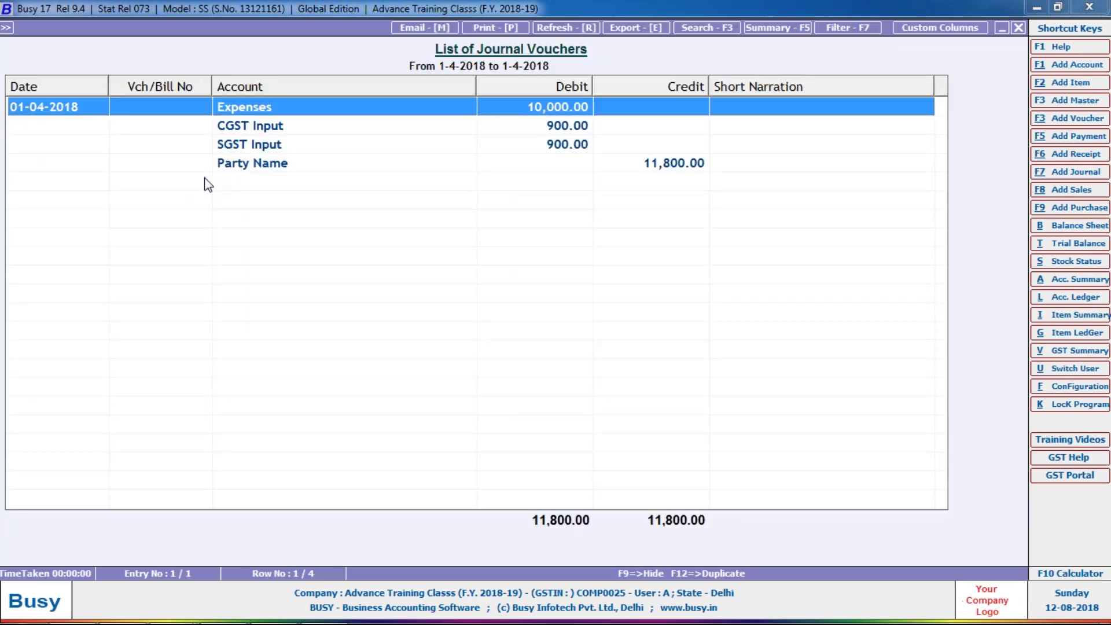
key(Escape)
key(Escape)
key(Return)
key(Escape)
key(Up)
key(Up)
key(Up)
key(Up)
key(Up)
key(Return)
key(Return)
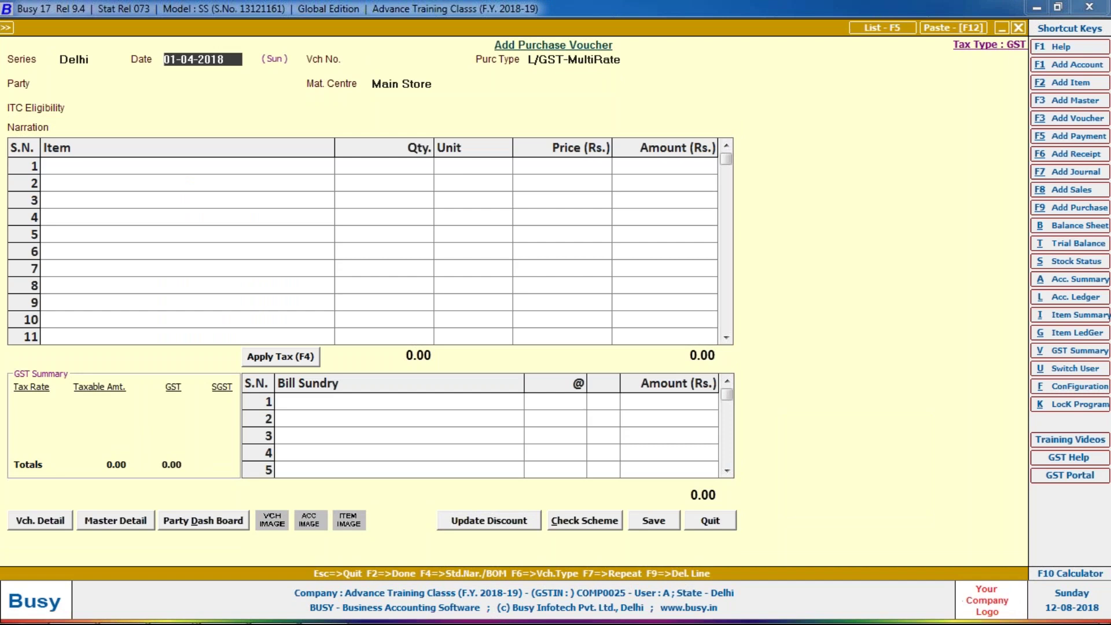
- Set the purchase voucher to the Main series, date 20-04-2018, voucher number 1649
key(shift+Tab)
key(Down)
key(Return)
text(20-04)
key(Return)
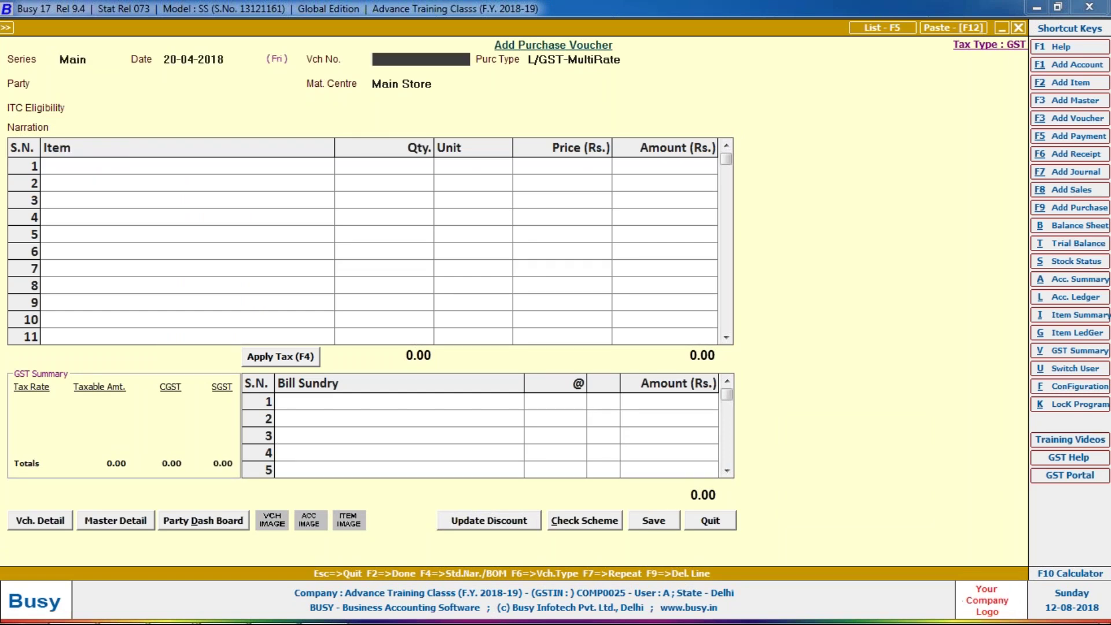
text(1649)
key(Return)
- Set purchase type L/GST-18% and party Party Name, abandoning a new purchase type
text(ex)
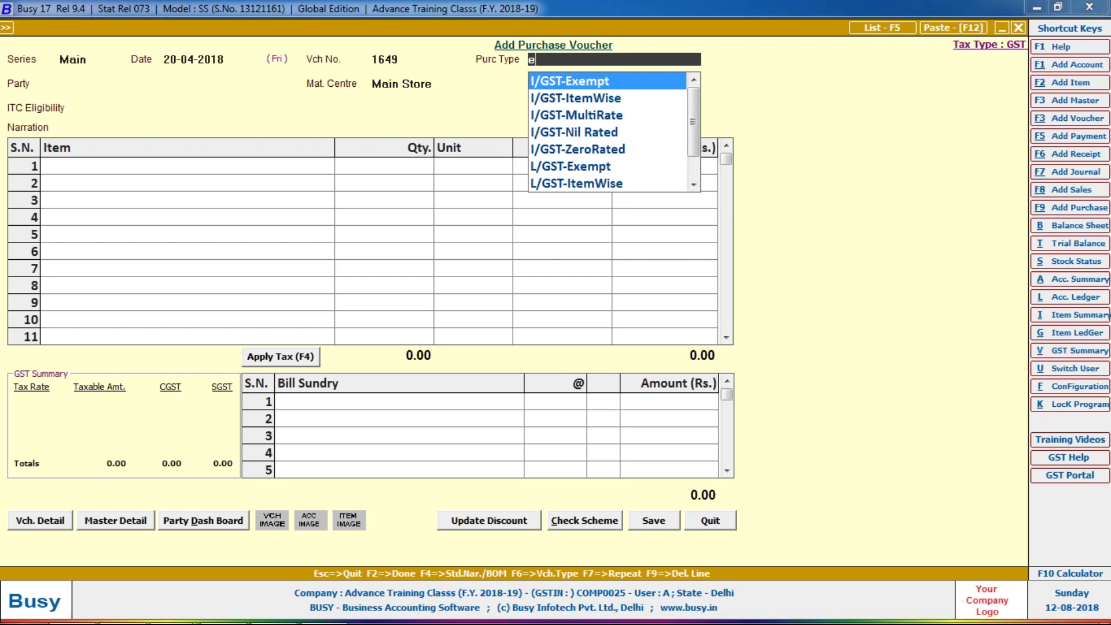
key(BackSpace)
text(xe)
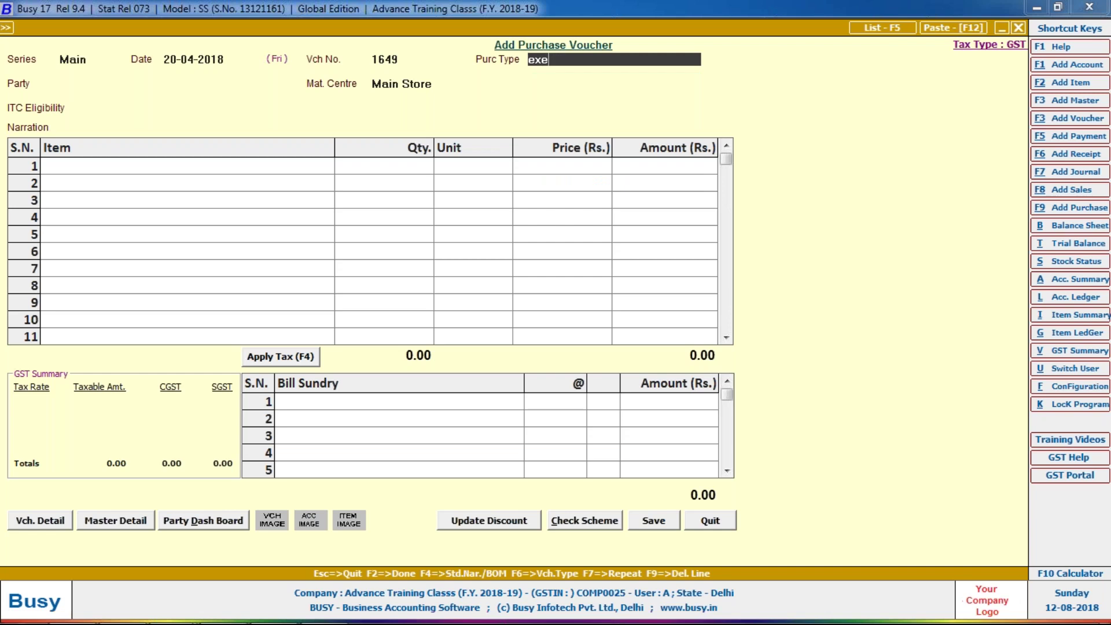
key(F3)
text(Exp)
key(Escape)
text(n)
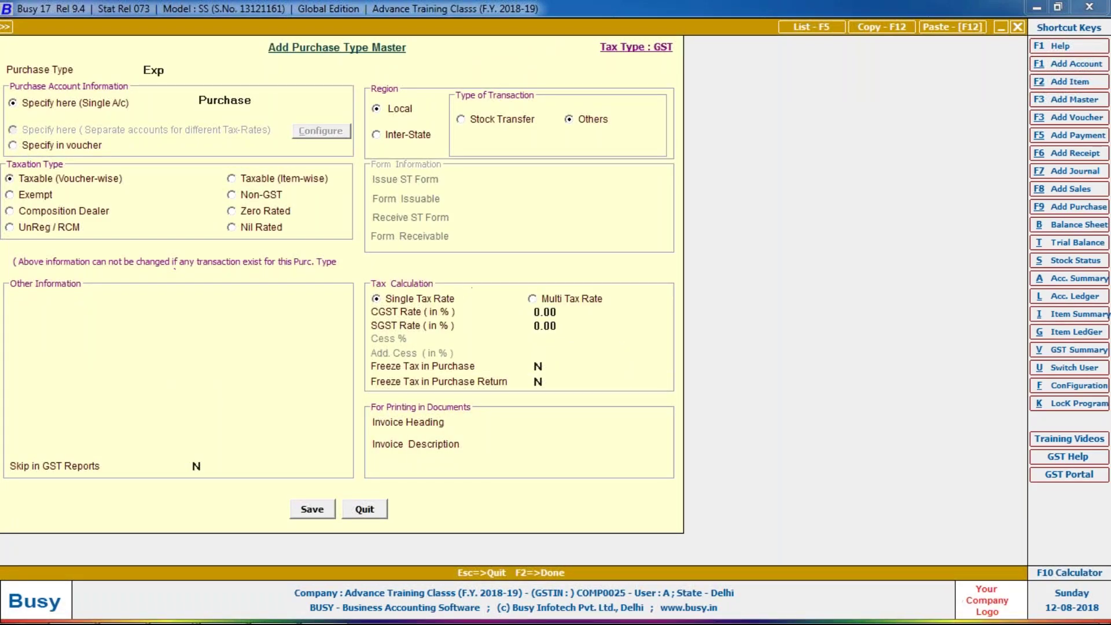
text(18)
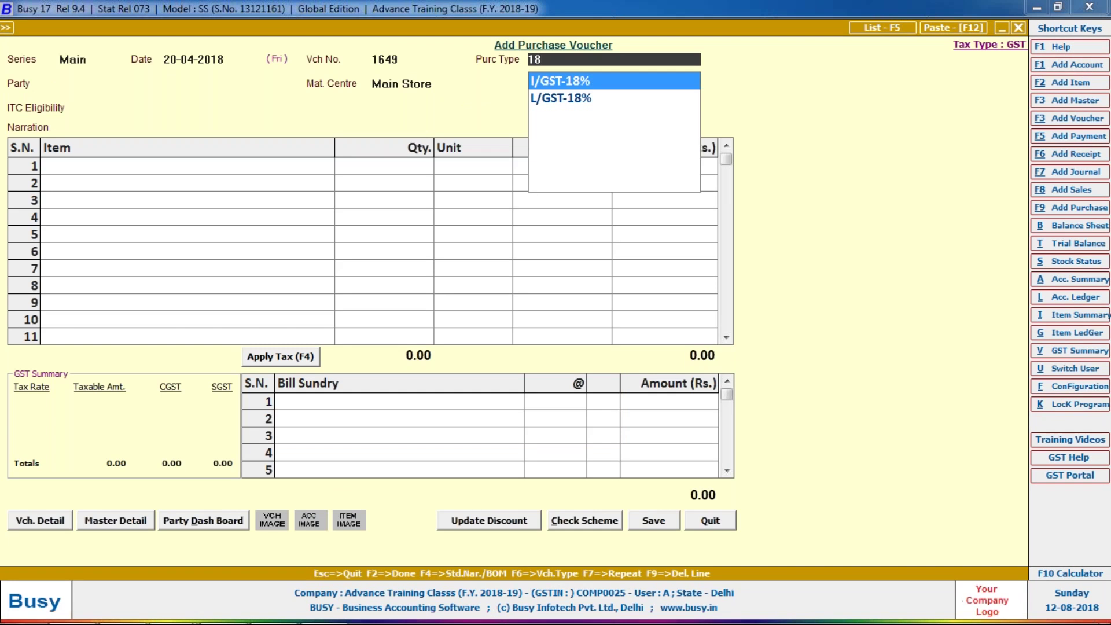
key(Down)
key(Return)
text(party)
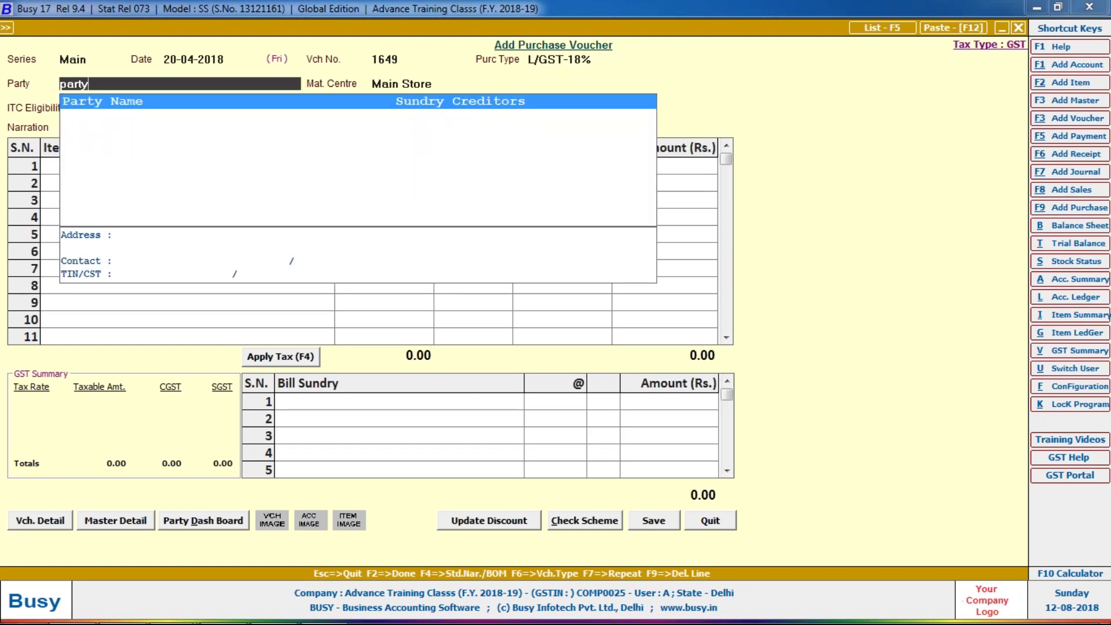
key(Return)
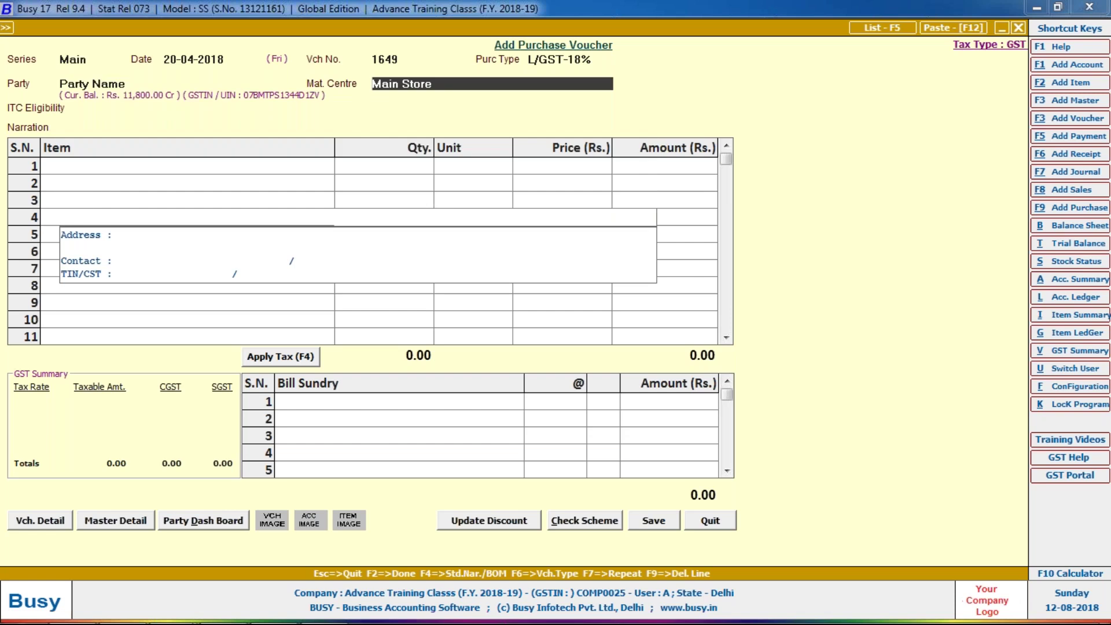
- Create item 'Expenses' in group General, unit N.A., tax category GST 18%, HSN/SAC 9607
key(alt+F2)
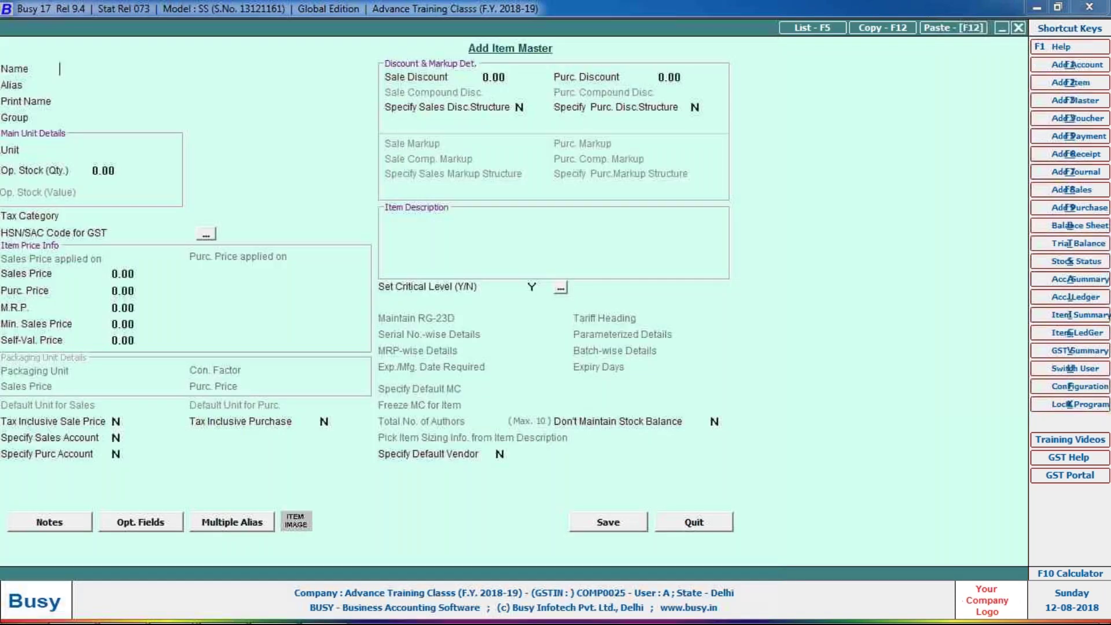
text(Expenses)
key(Return)
key(Return)
key(Up)
key(Up)
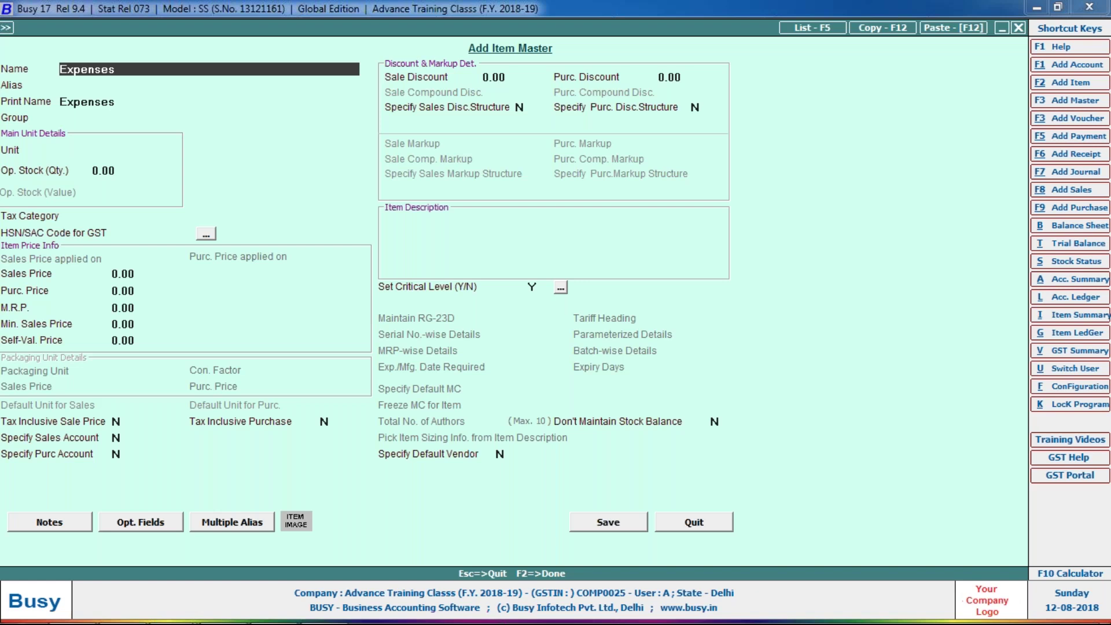
key(Return)
key(Return)
key(Return)
key(Return)
key(Return)
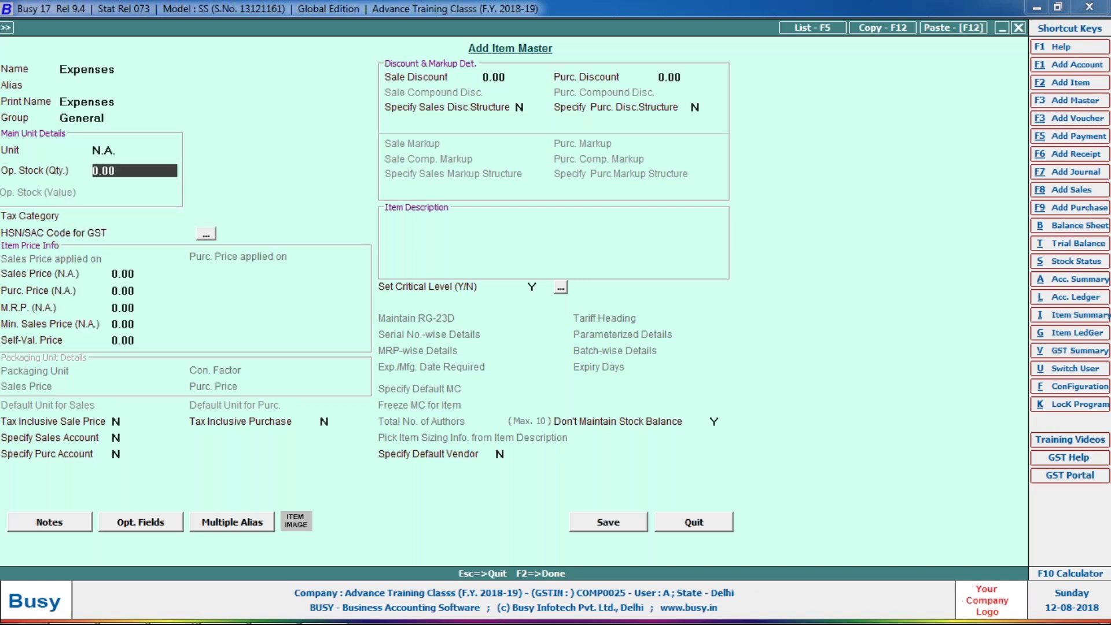
key(Return)
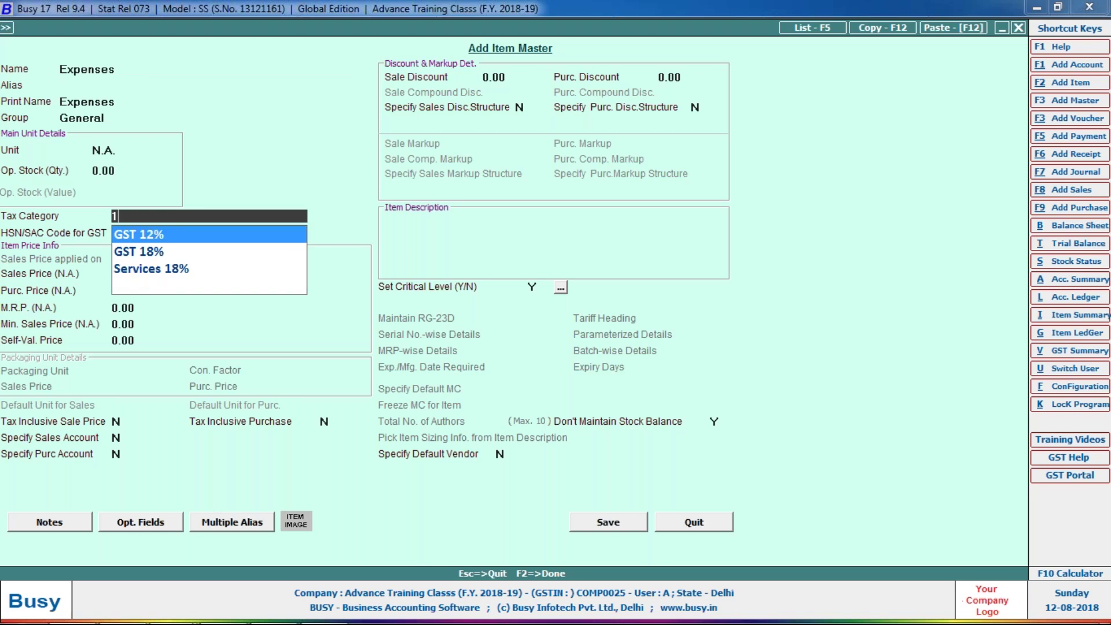
key(Down)
key(Return)
text(9607)
key(Return)
key(Return)
key(Return)
key(Return)
key(Return)
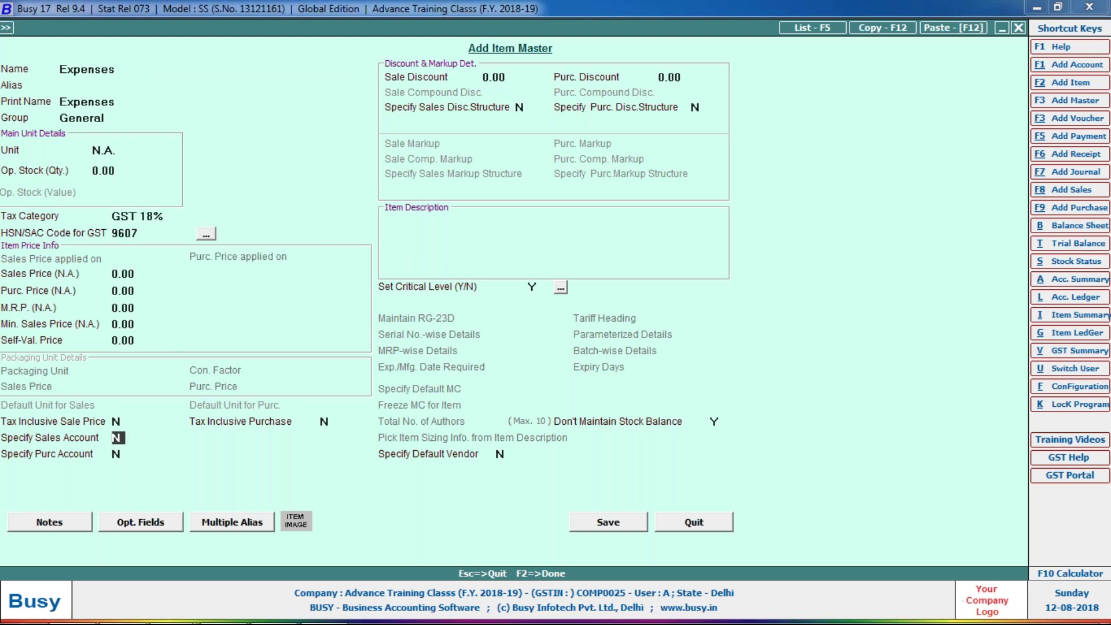
- Set the item's purchase account to Expenses and save the item
key(Return)
text(Y)
key(Return)
text(ex)
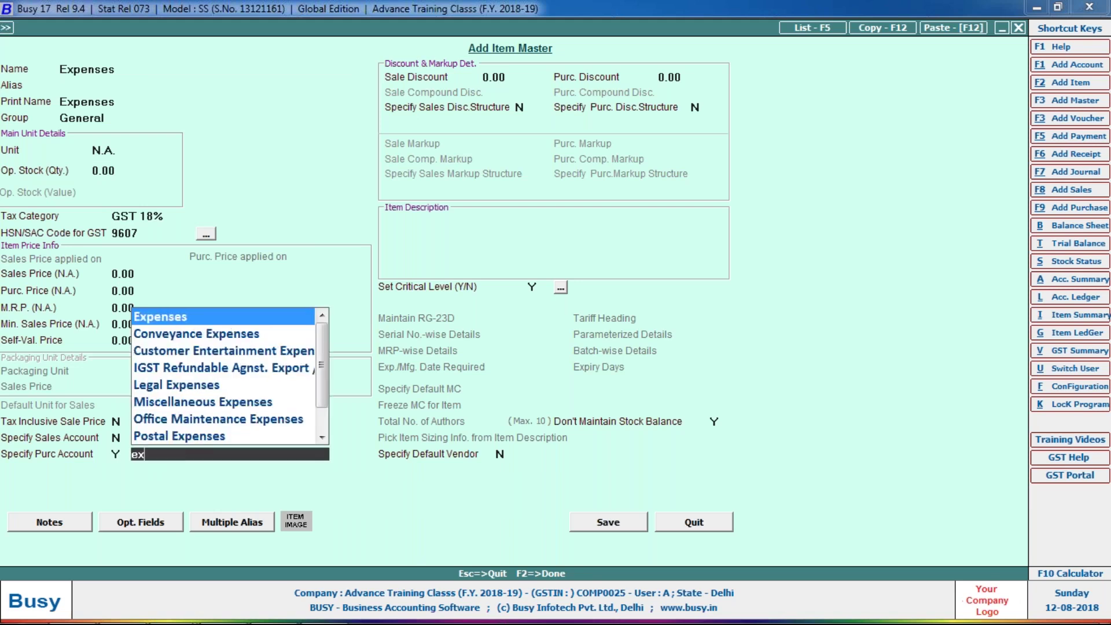
key(Return)
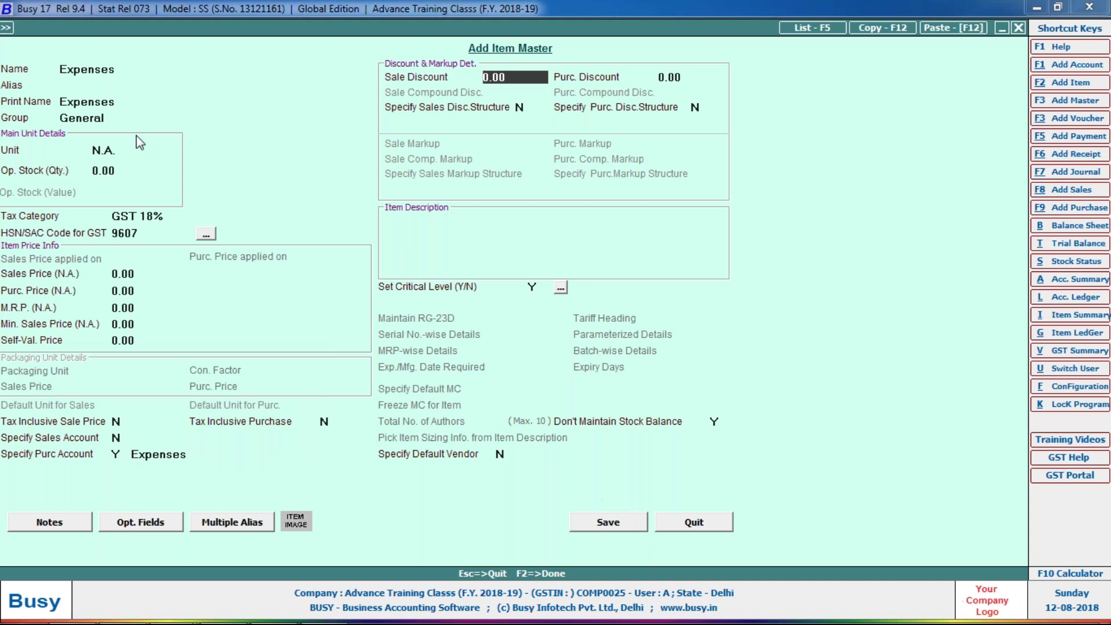
click(128, 149)
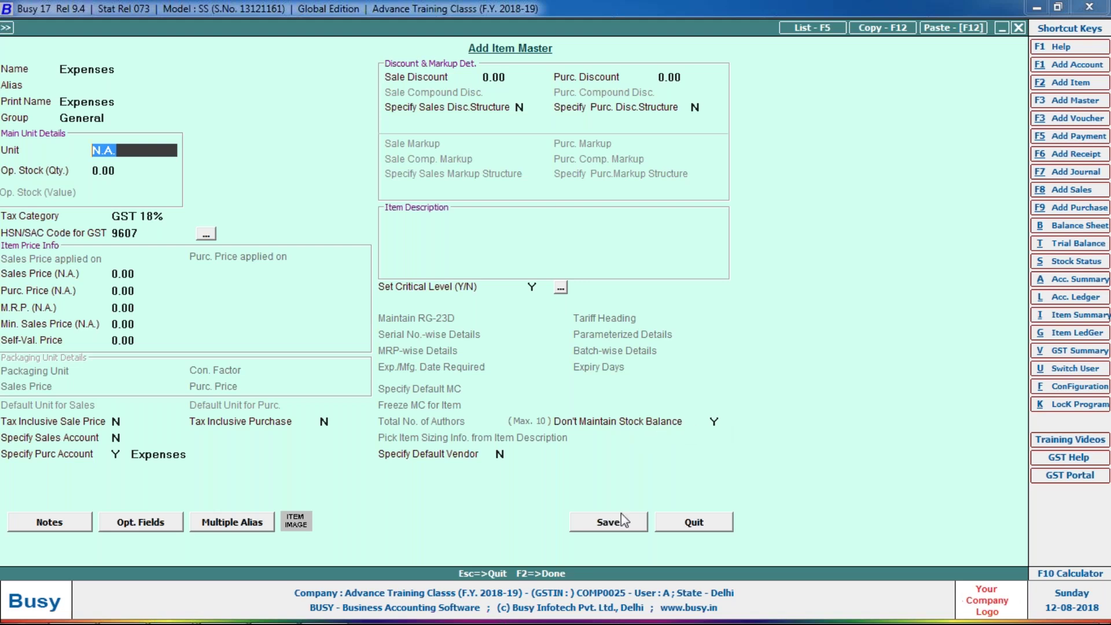
key(Return)
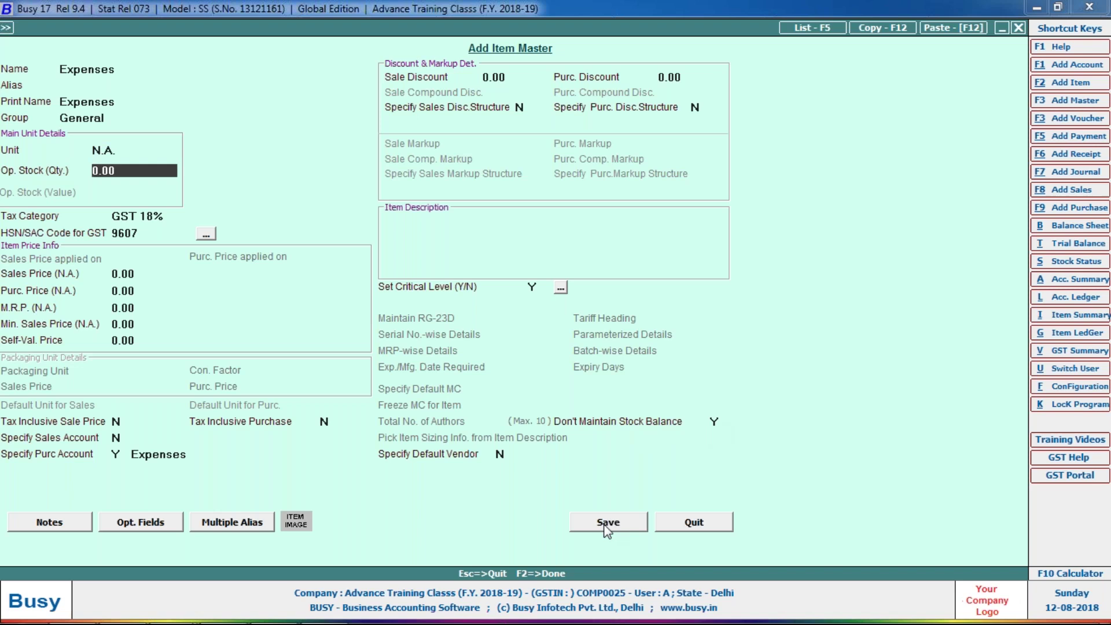
click(607, 528)
- Enter 10,000 for Expenses, apply CGST/SGST 900 each, and save the 11,800 purchase voucher
text(10000)
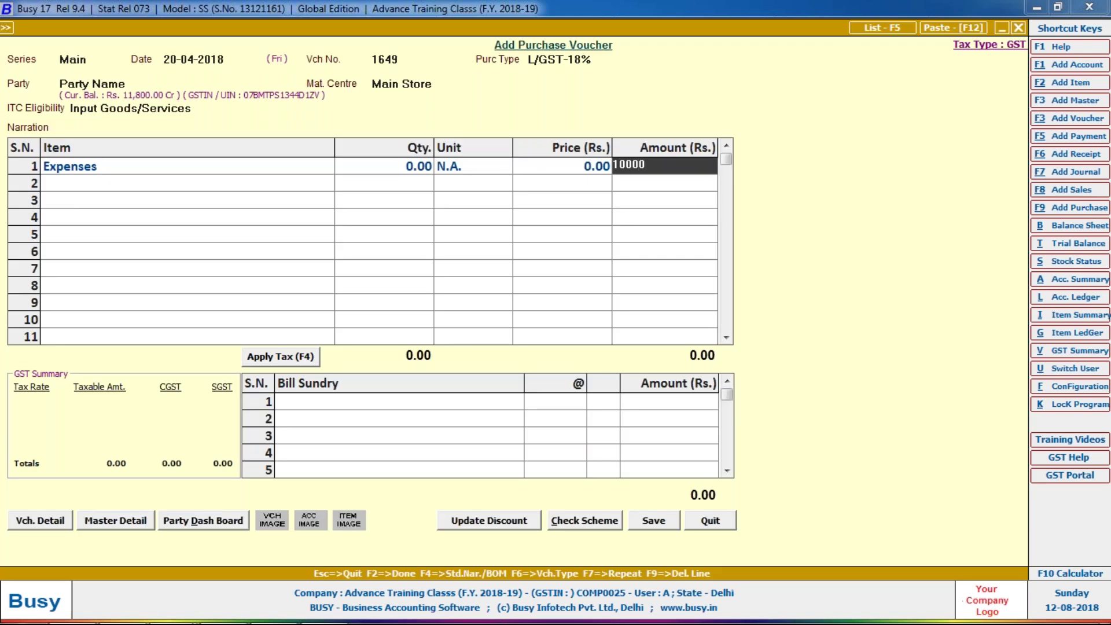
key(Return)
key(Return)
key(F4)
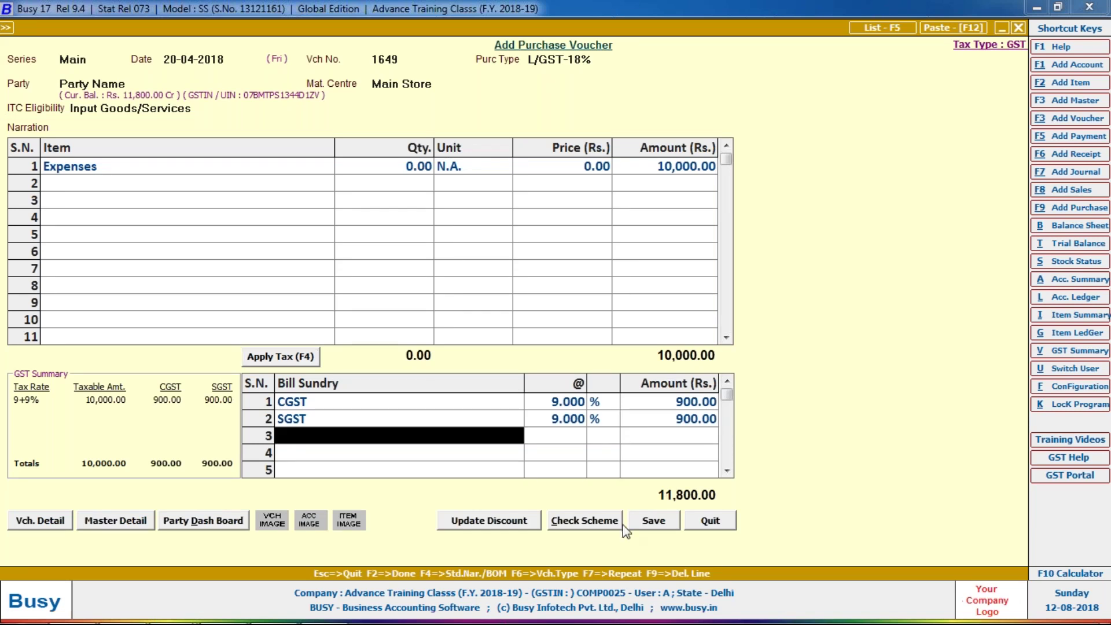
click(653, 521)
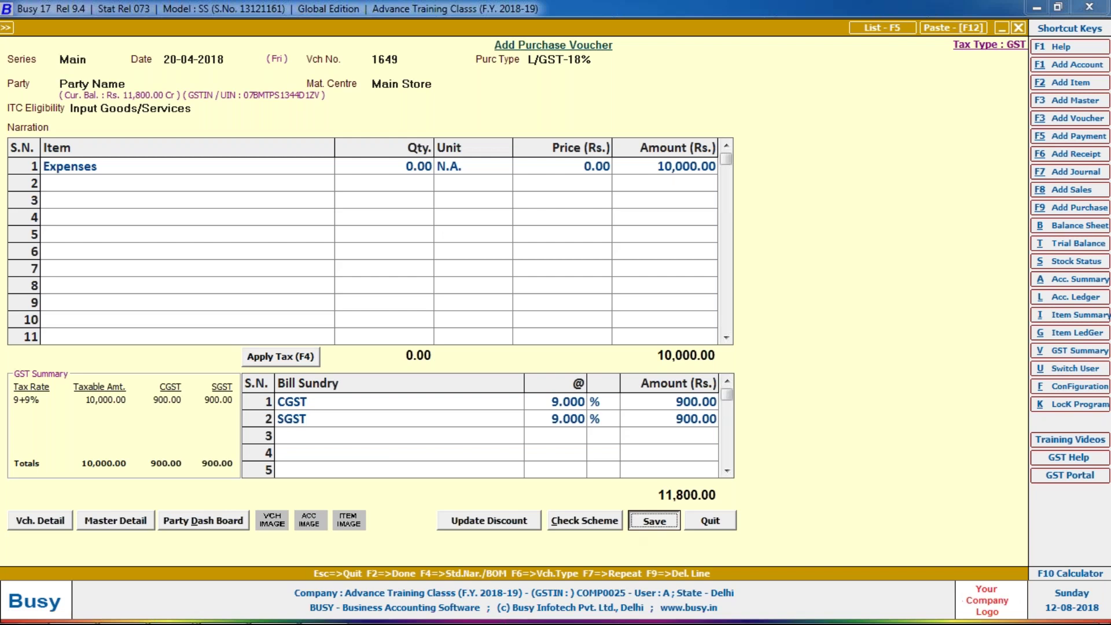
click(548, 377)
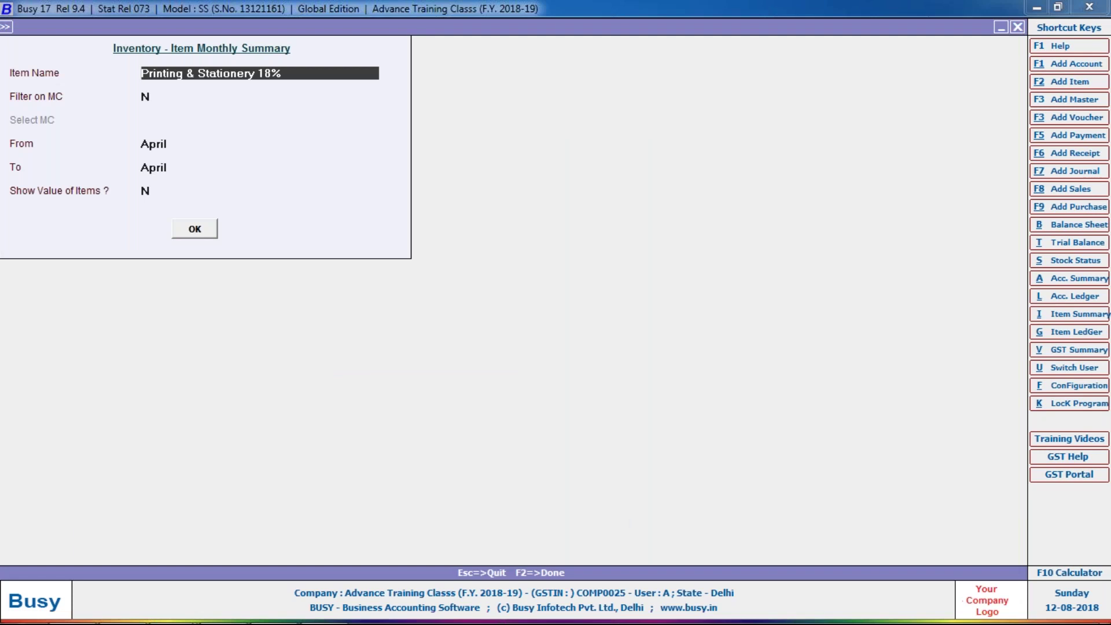
- View the Item Monthly Summary for Expenses, then close it
text(e)
key(Return)
key(F2)
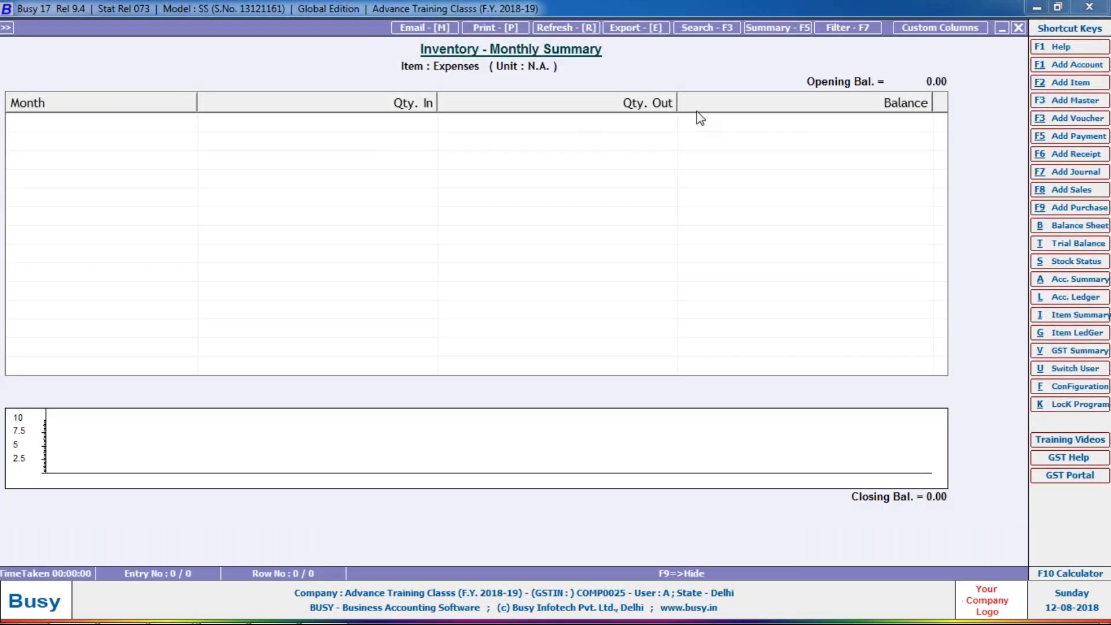
key(Escape)
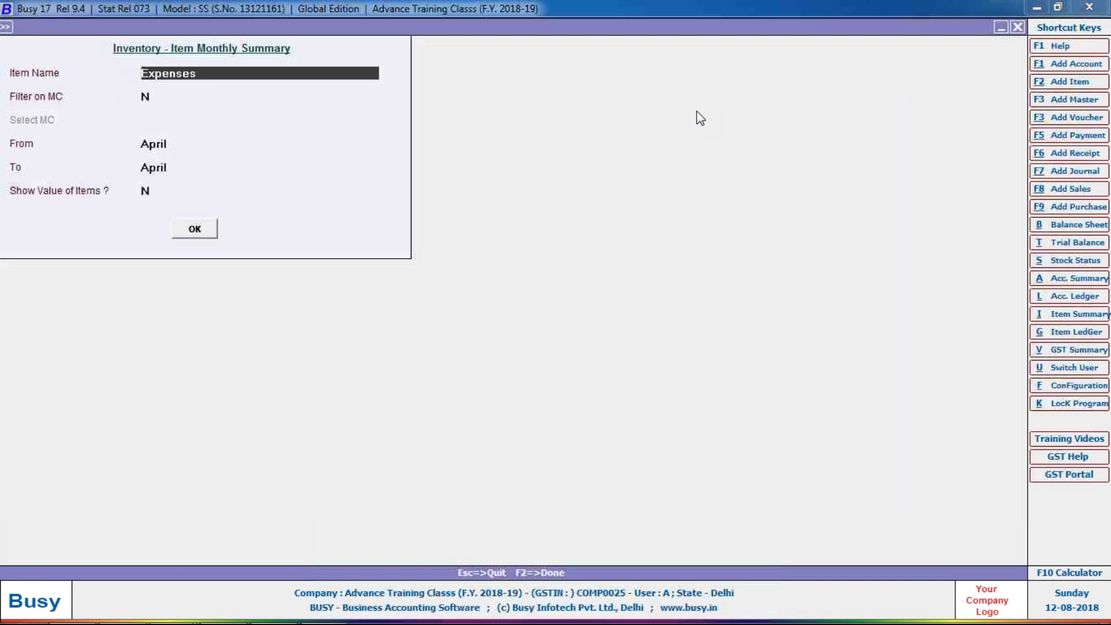
key(F9)
- View the Party Name account ledger showing voucher 1649 credited 11,800
key(alt+l)
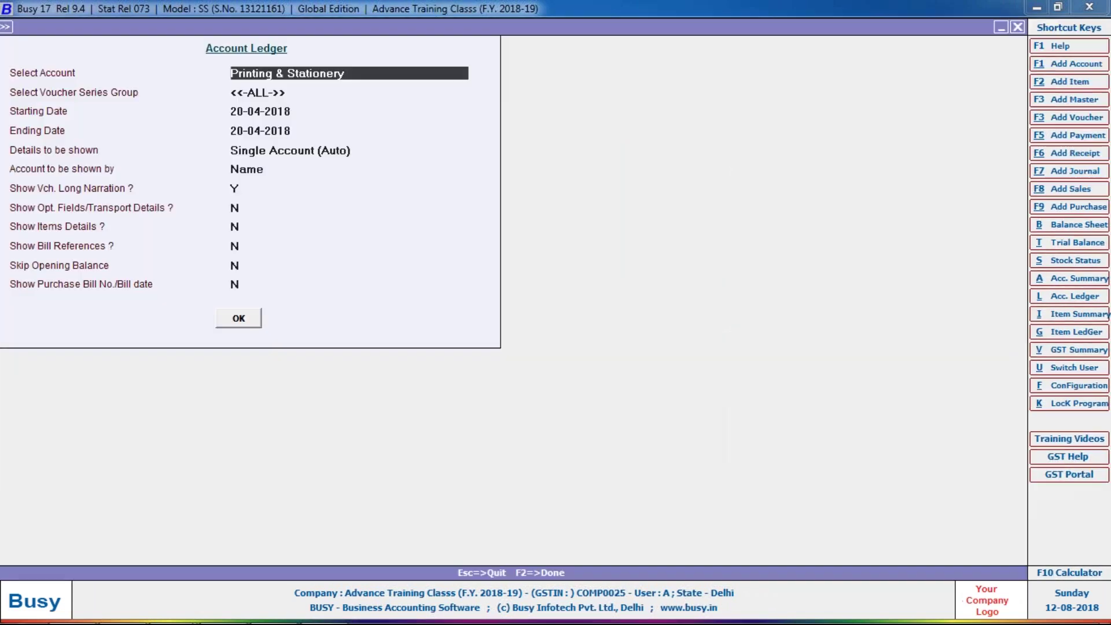
text(p)
key(Return)
key(F2)
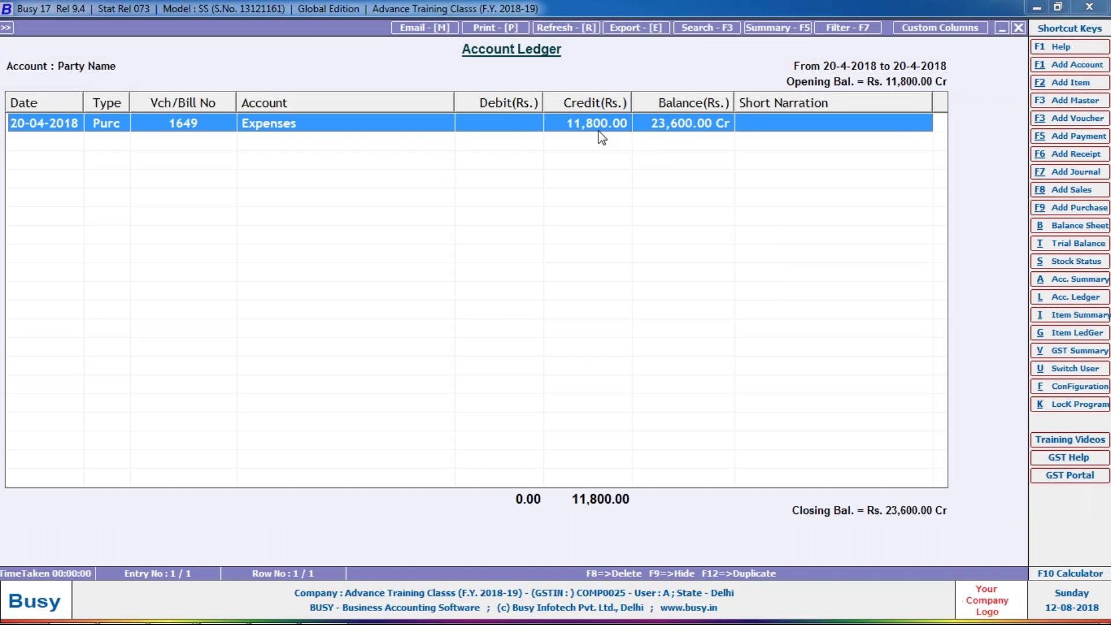
key(Escape)
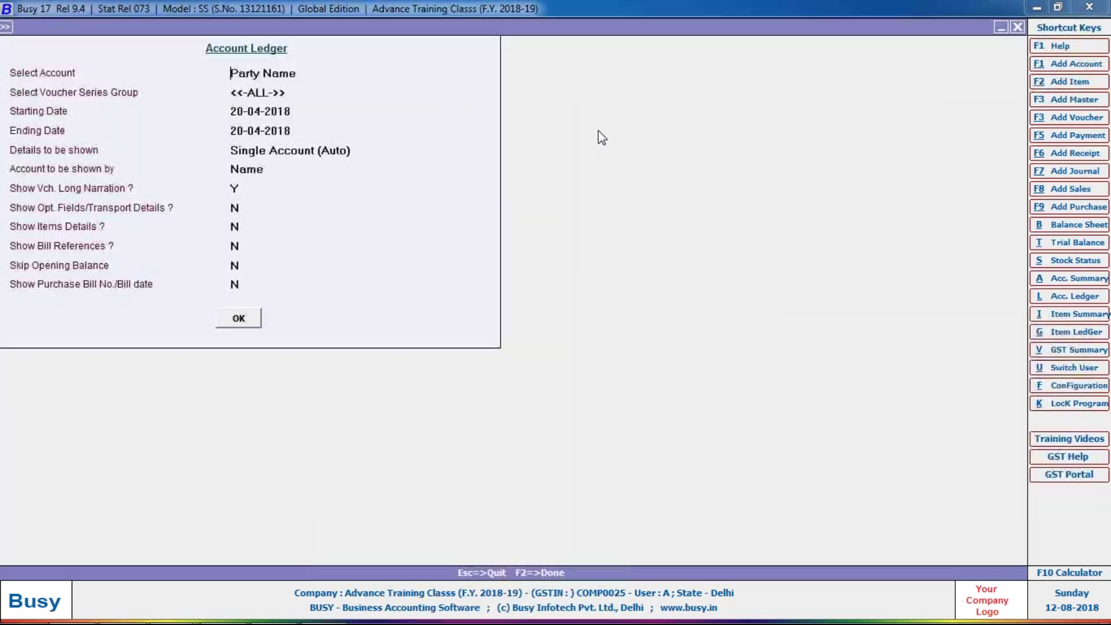
- Generate the GSTR-2 return for 1-4-2018 to 20-4-2018 with all voucher series
key(Escape)
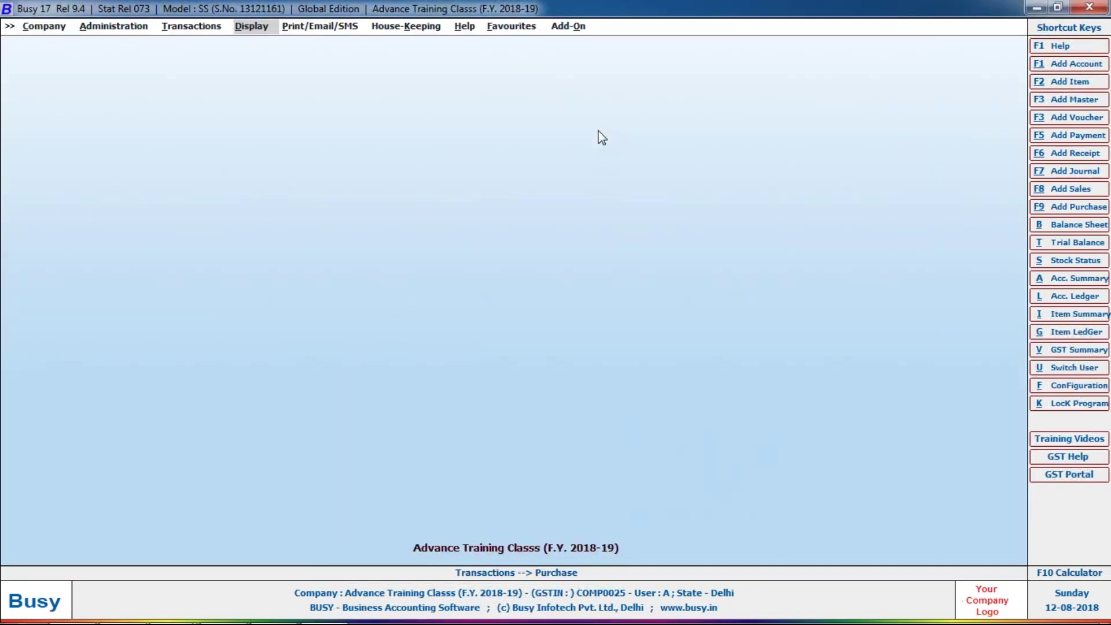
key(Return)
key(Down)
key(Return)
key(Up)
key(Up)
key(Return)
key(Down)
key(Return)
key(Down)
key(Return)
key(Return)
key(Return)
key(Up)
key(Down)
key(Down)
key(Down)
key(Down)
key(Down)
key(Down)
key(Down)
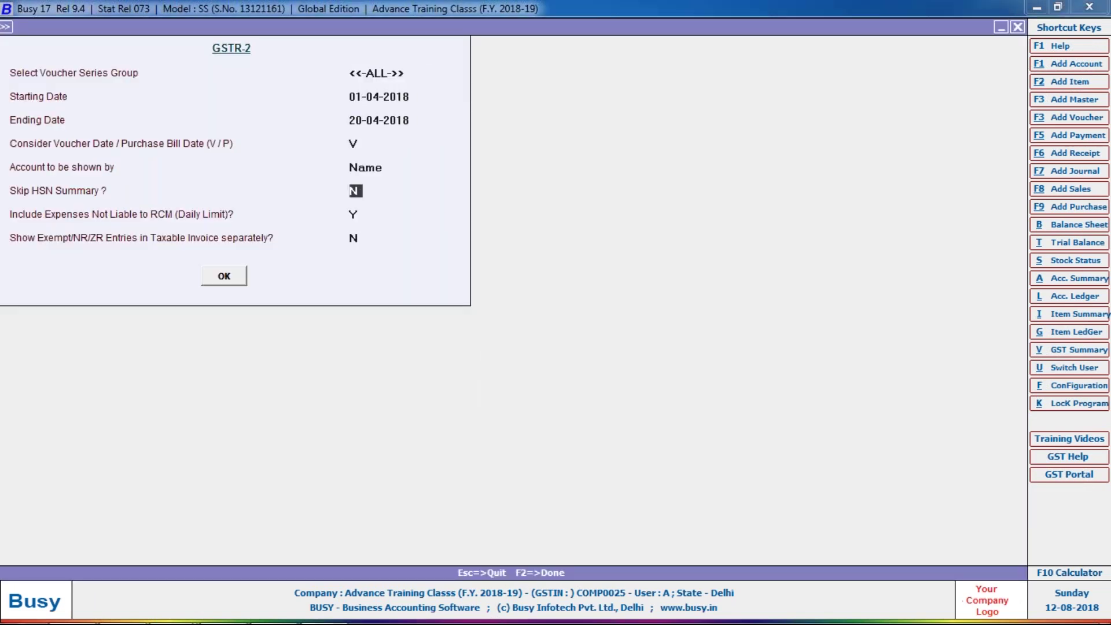
key(F2)
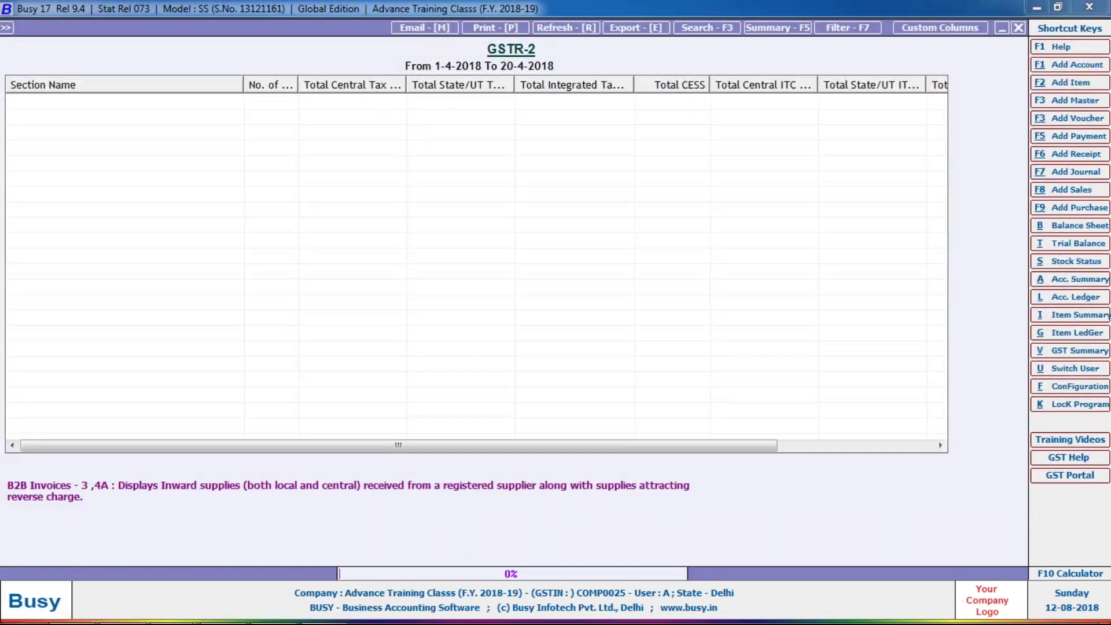
- Check B2B invoice 1649 at 11,800.00 in GSTR-2, then exit the report
double_click(271, 107)
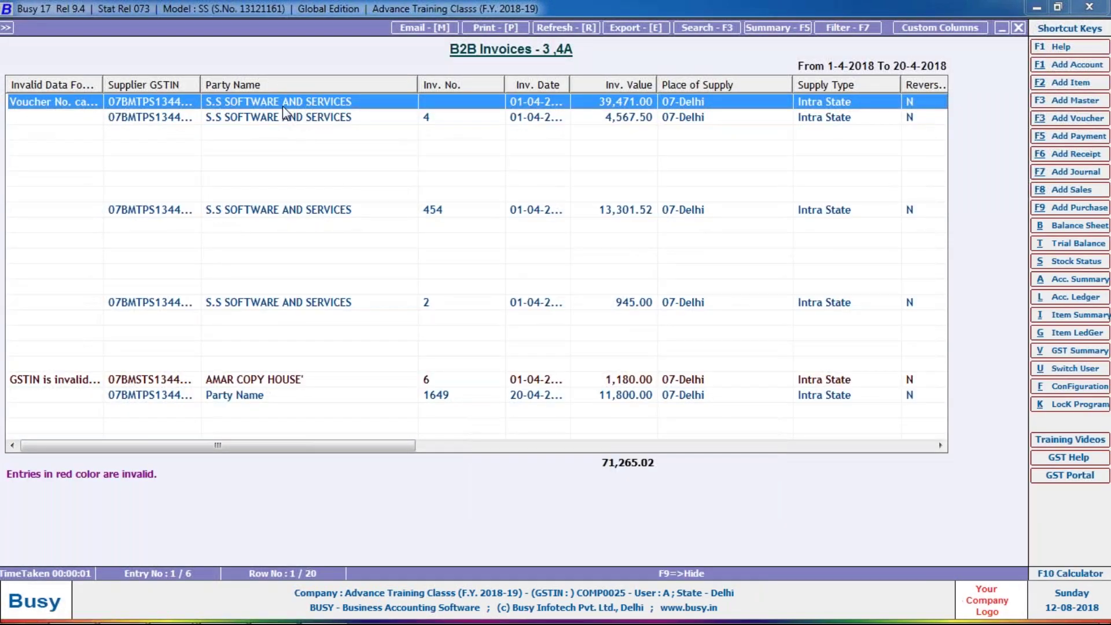
click(230, 403)
key(Escape)
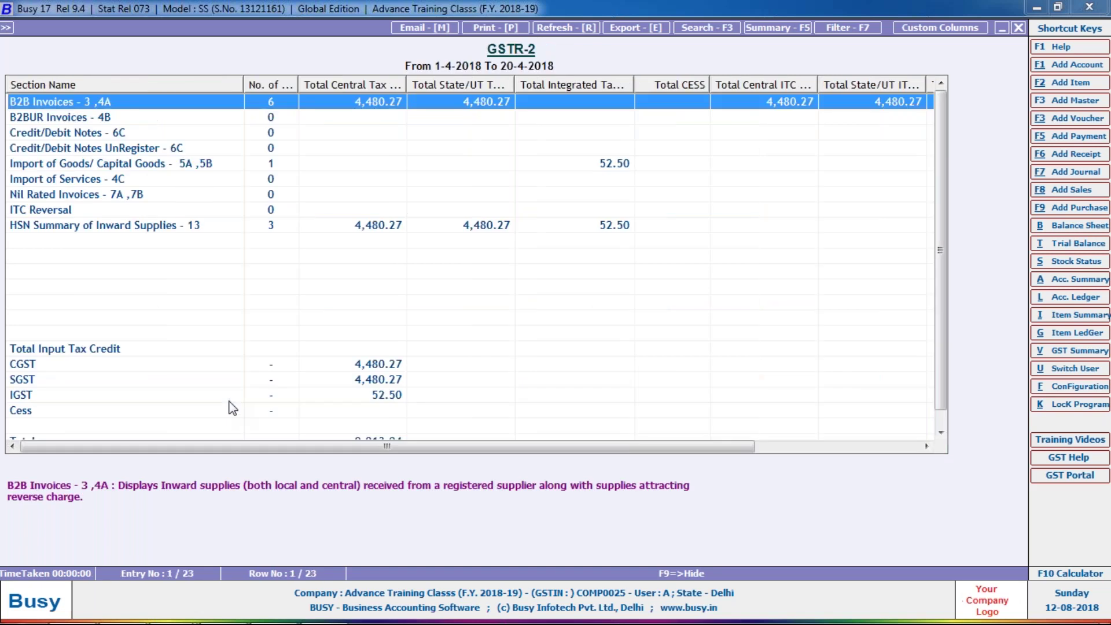
key(Escape)
key(Escape)
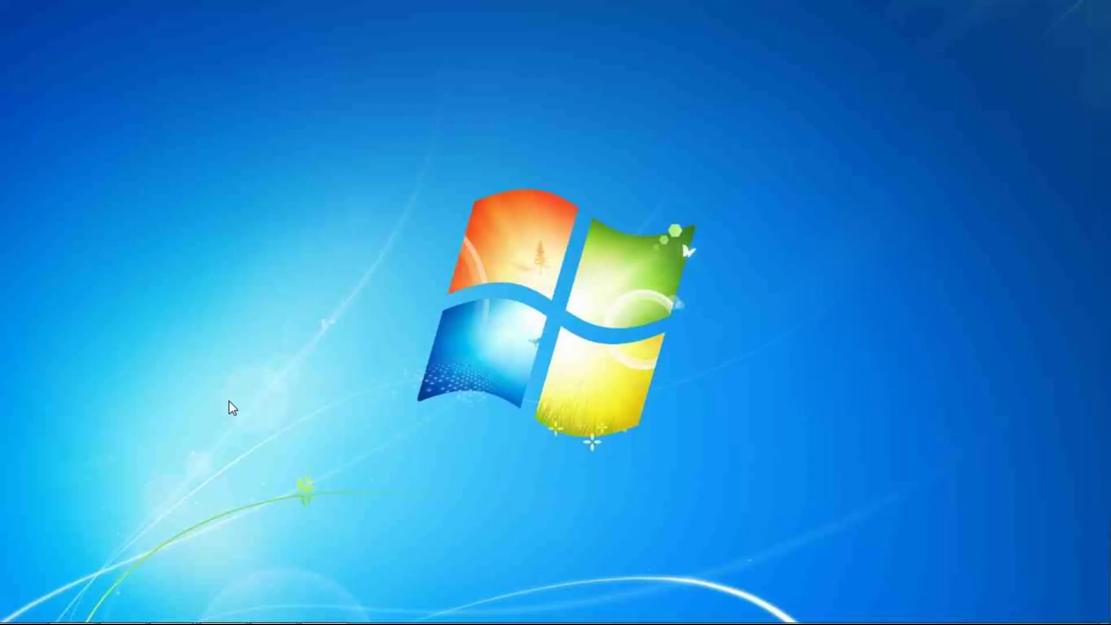